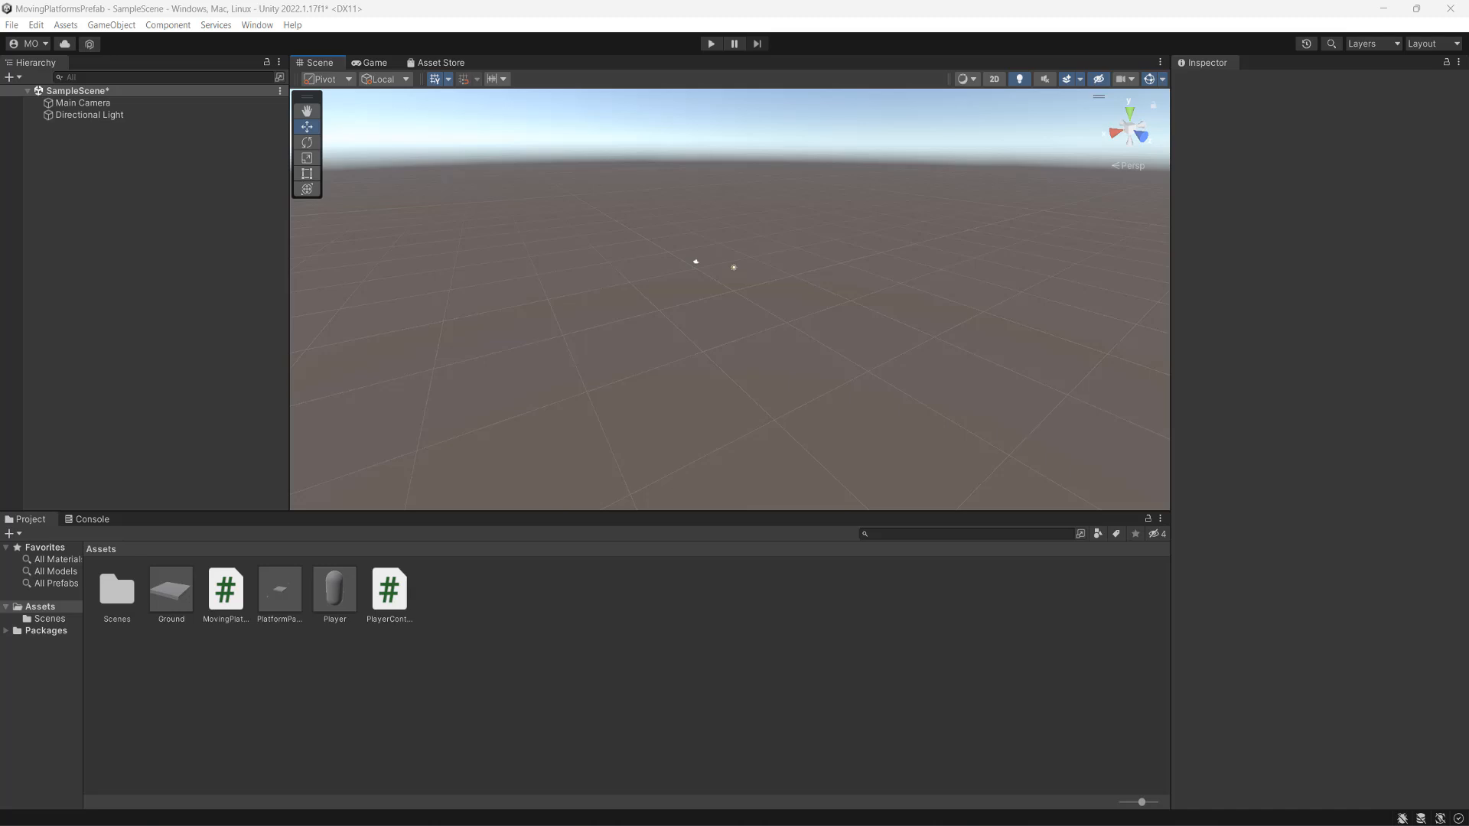
Create an empty GameObject in the Hierarchy and name it PlatformParent.
left_click(150, 193)
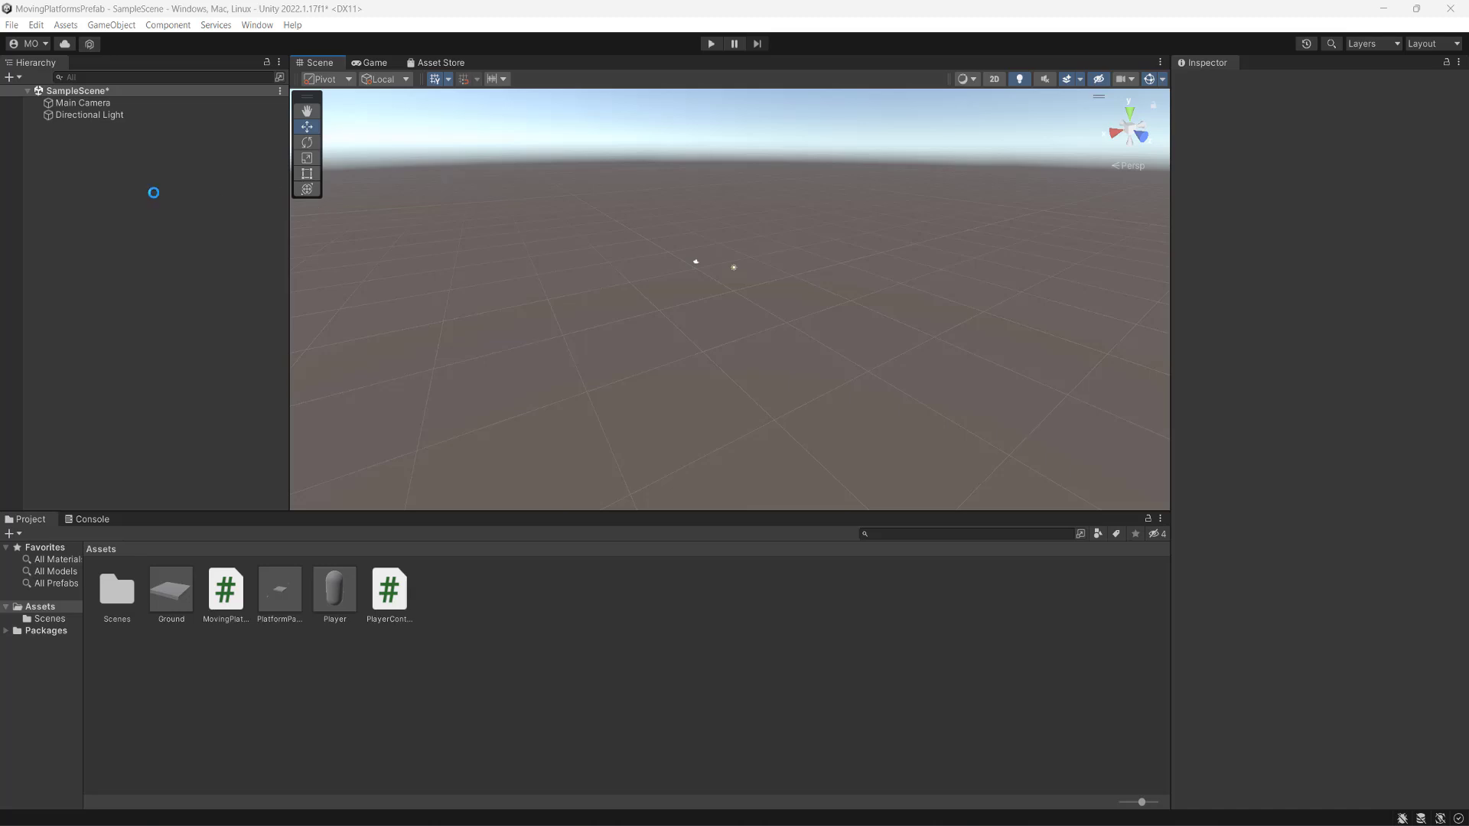
right_click(94, 170)
left_click(174, 342)
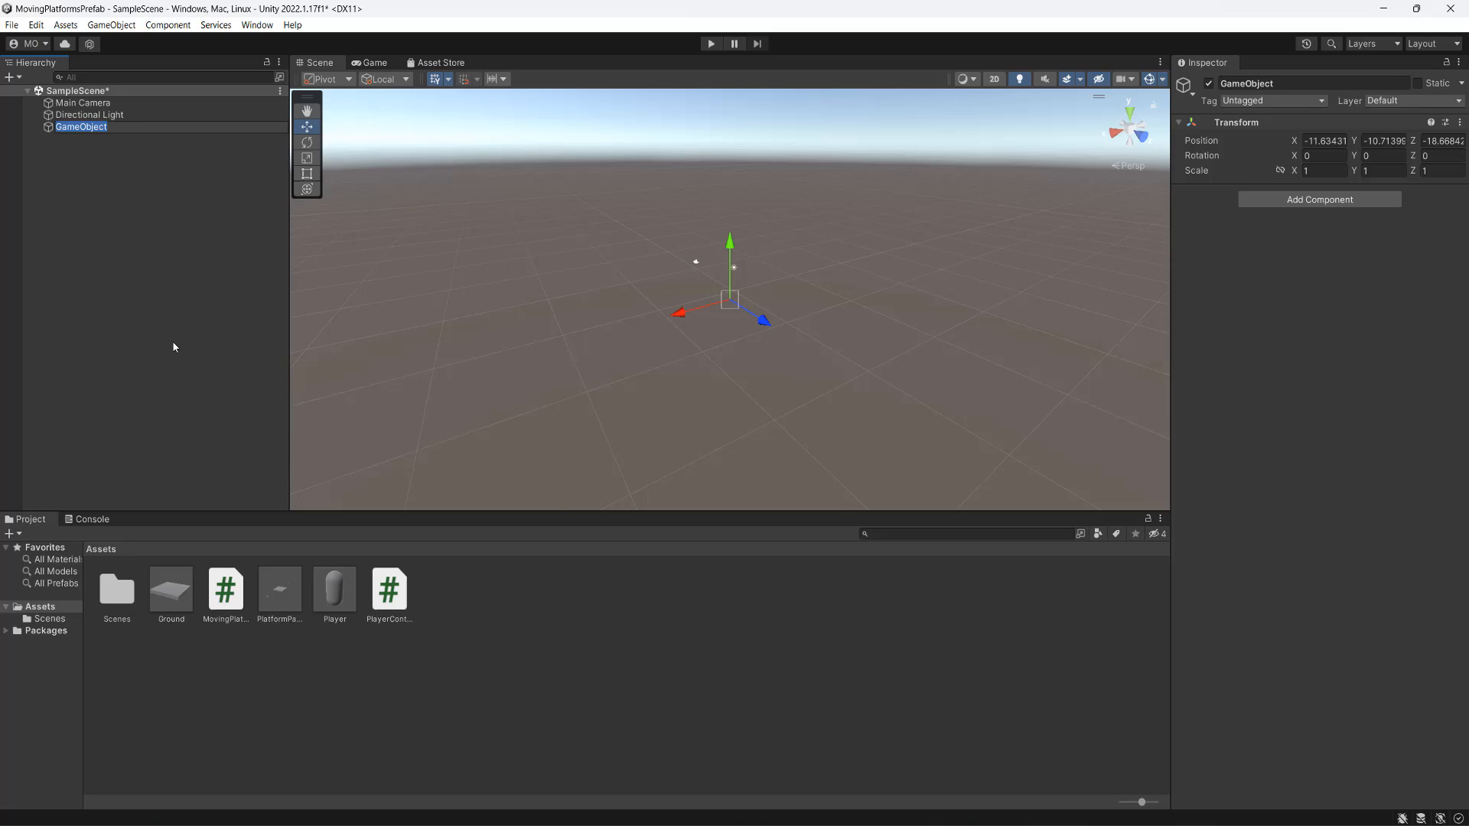
type("Platform")
type("rParent")
left_click(175, 329)
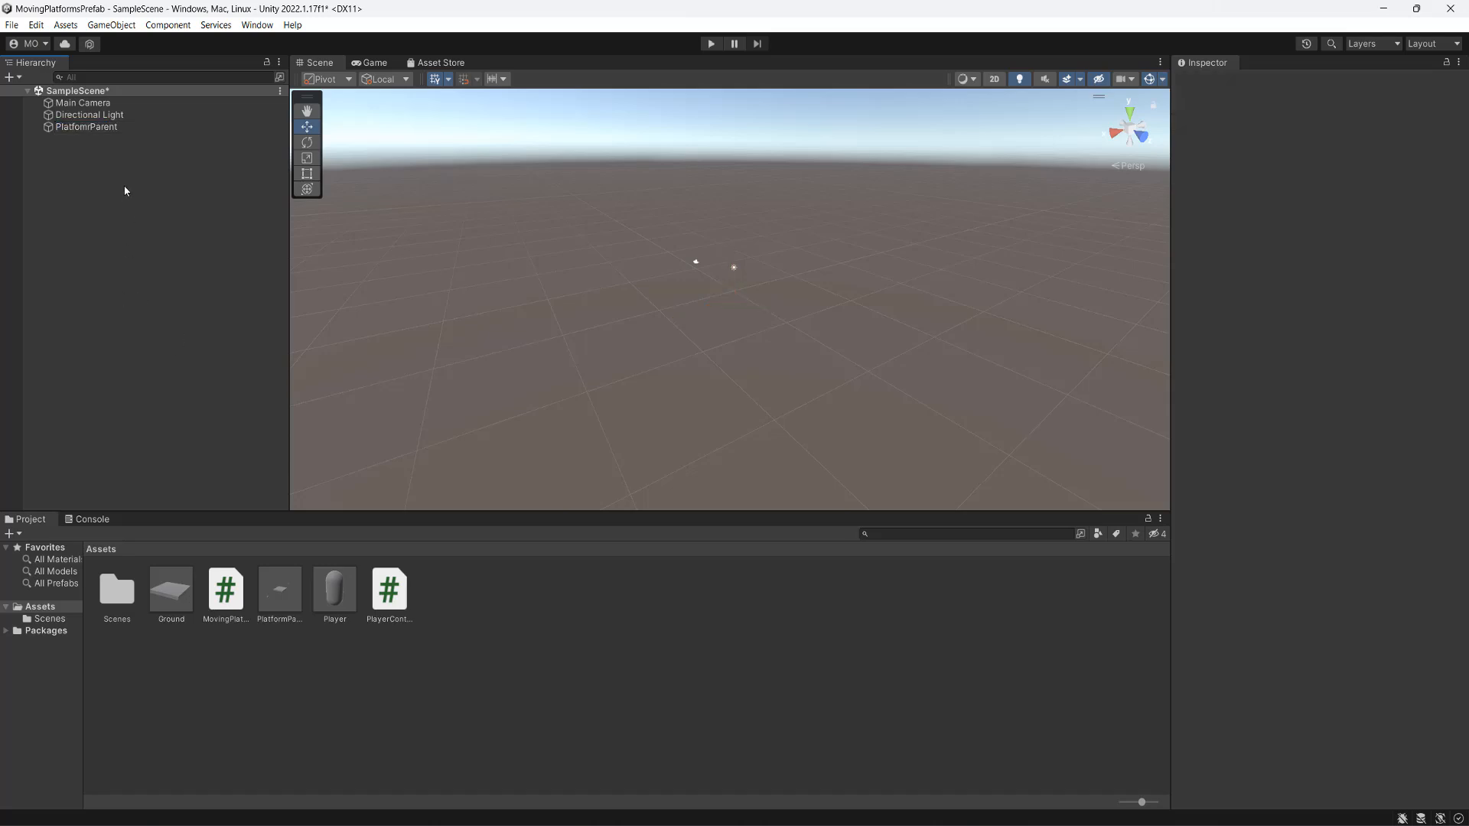
Reset PlatformParent's Transform position to 0, 0, 0.
left_click(87, 126)
double_click(1325, 140)
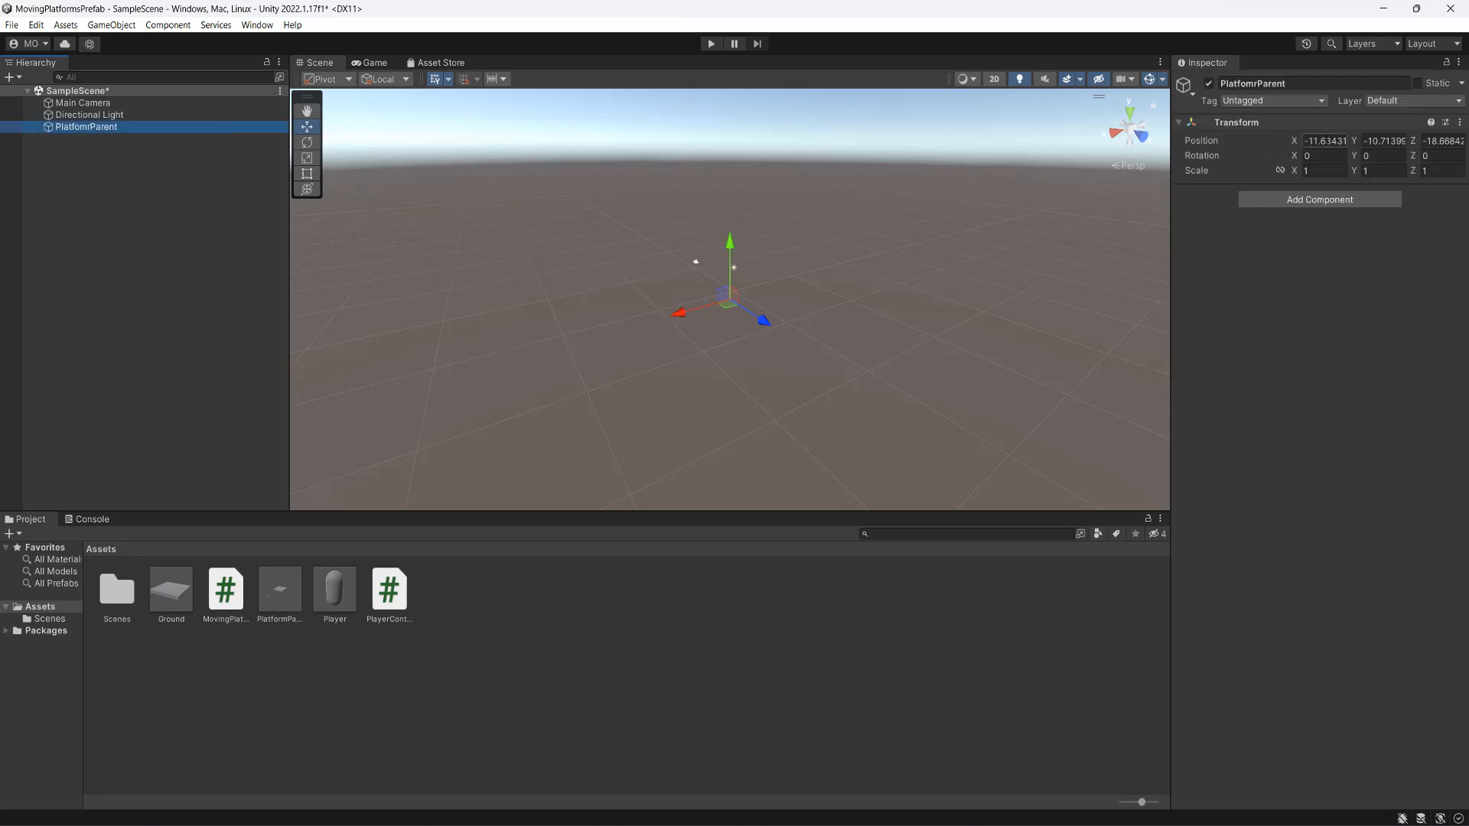
type("0")
key("Tab")
type("0")
key("Tab")
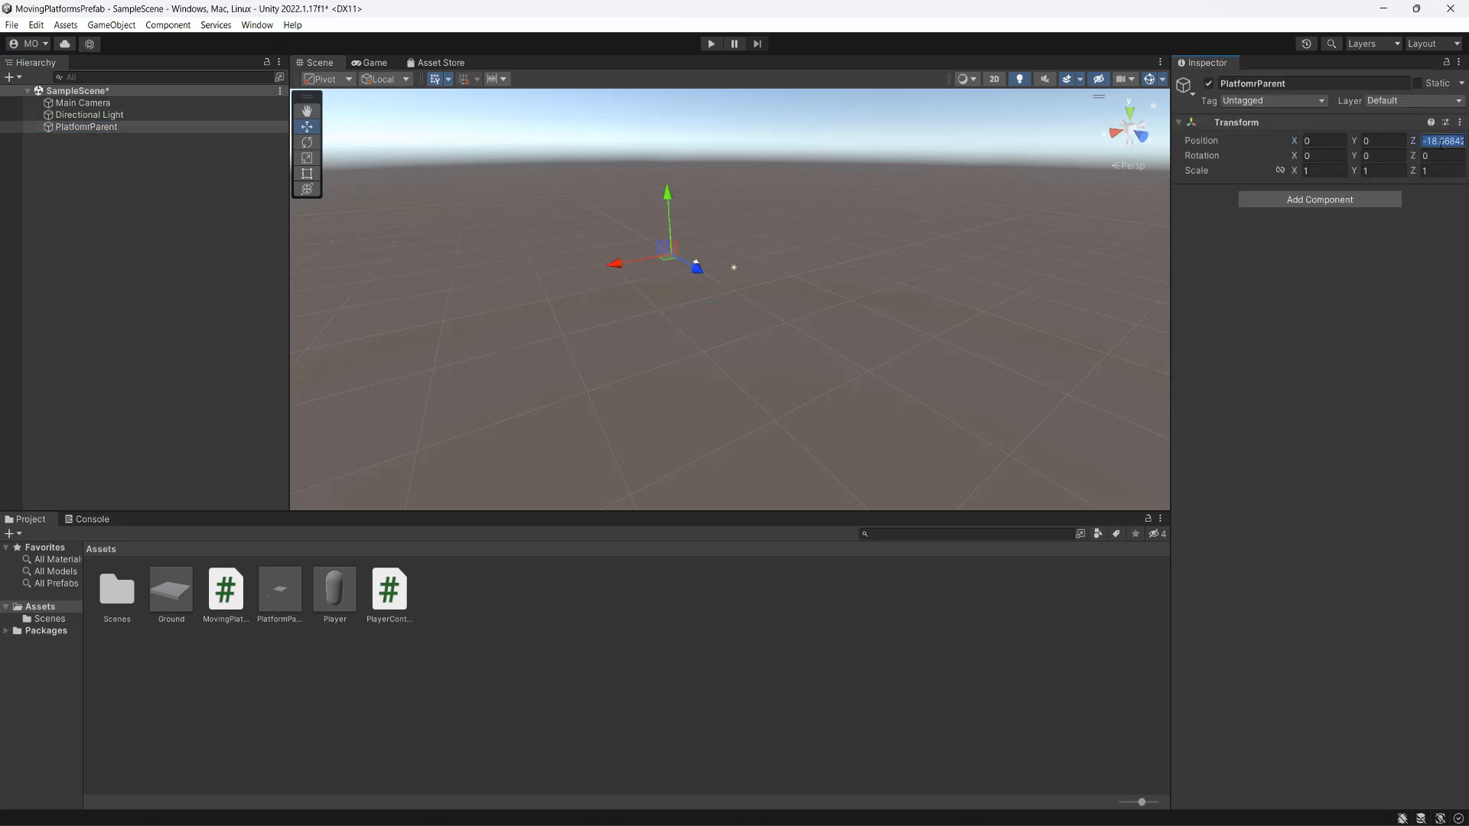
type("0")
left_click(164, 183)
left_click(87, 126)
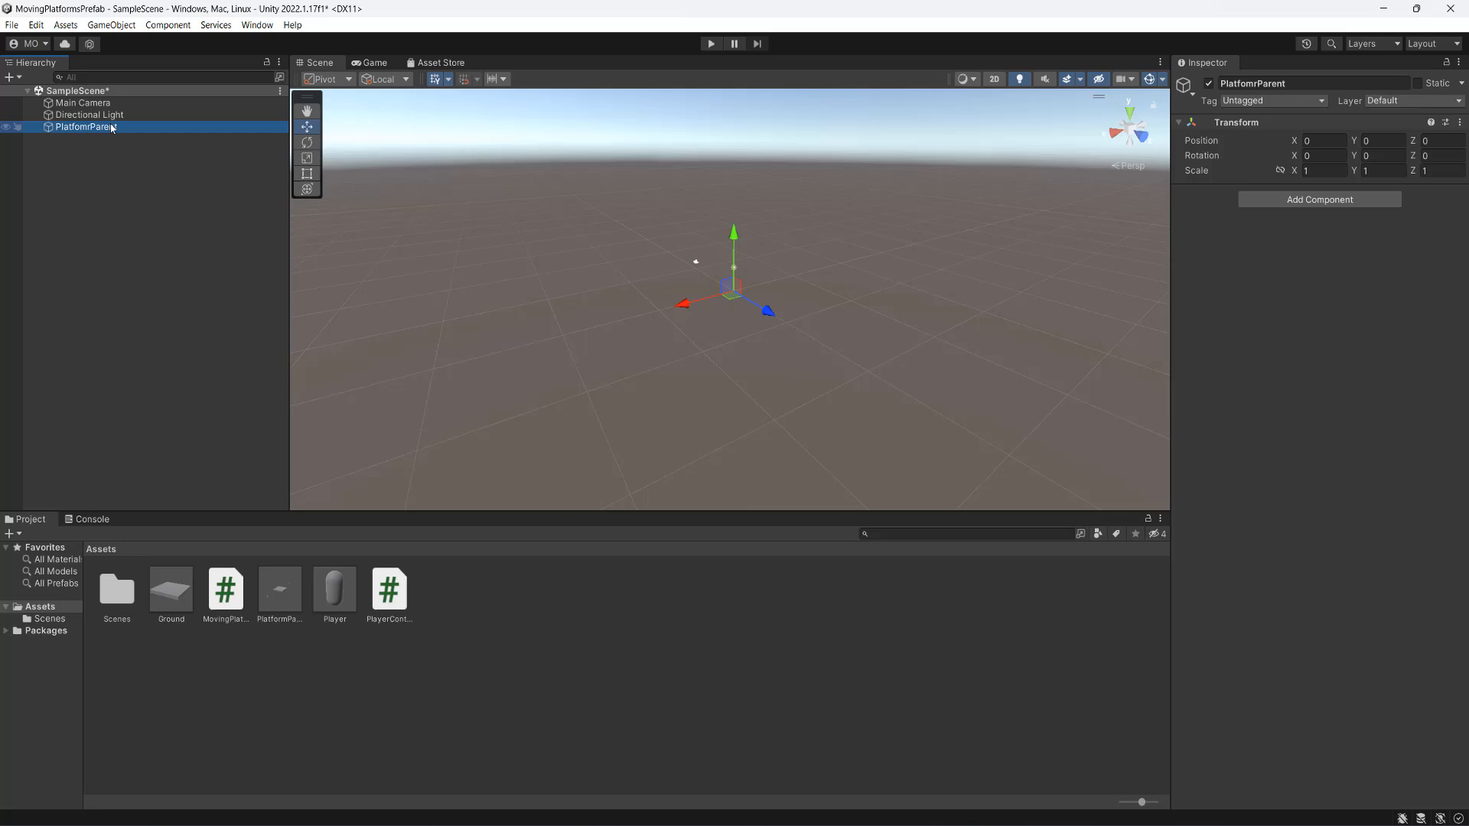
Add a child cube under PlatformParent named PointA at Position X -20.
right_click(105, 122)
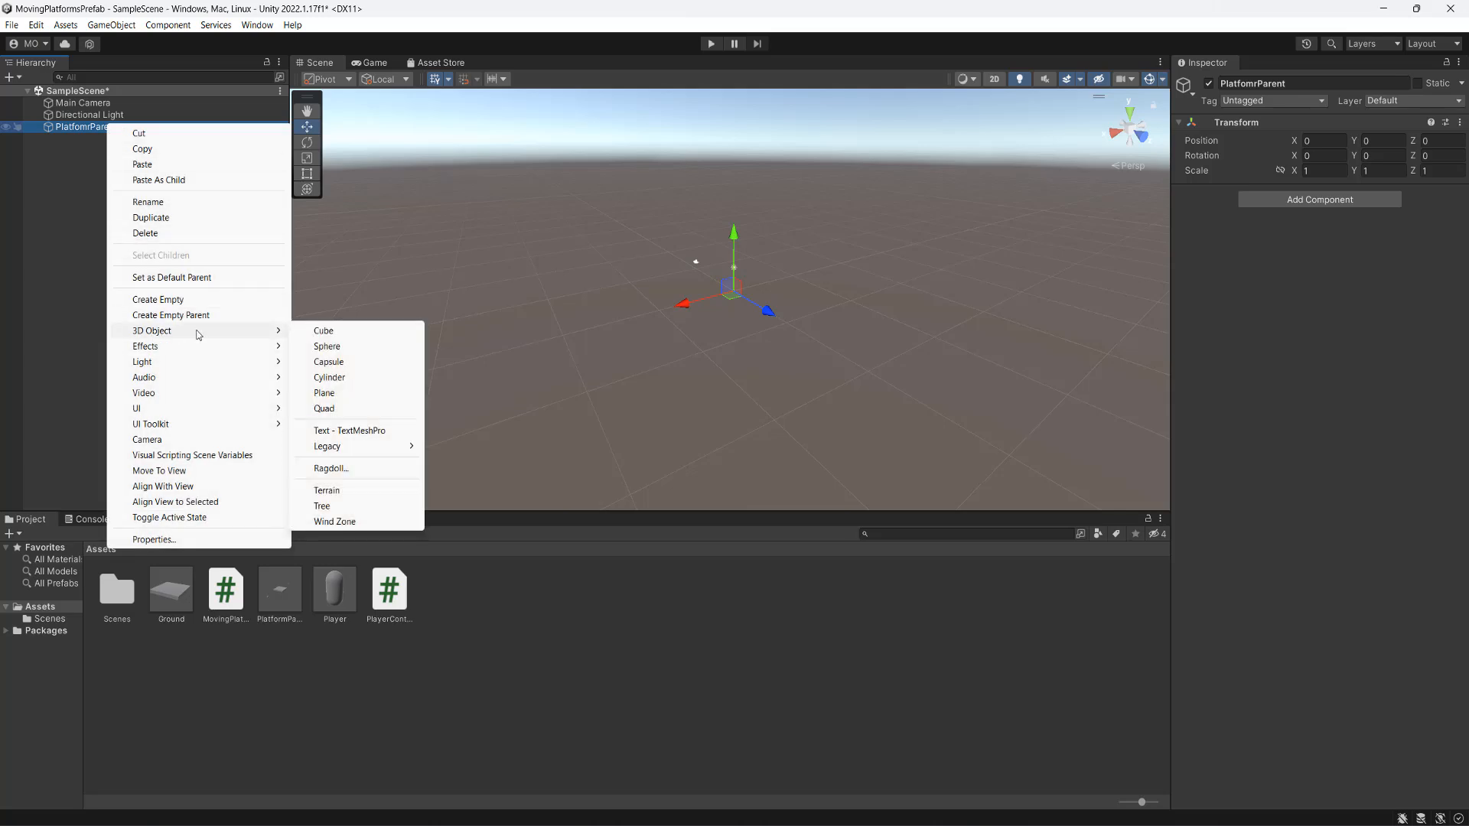
left_click(339, 331)
left_click(1308, 83)
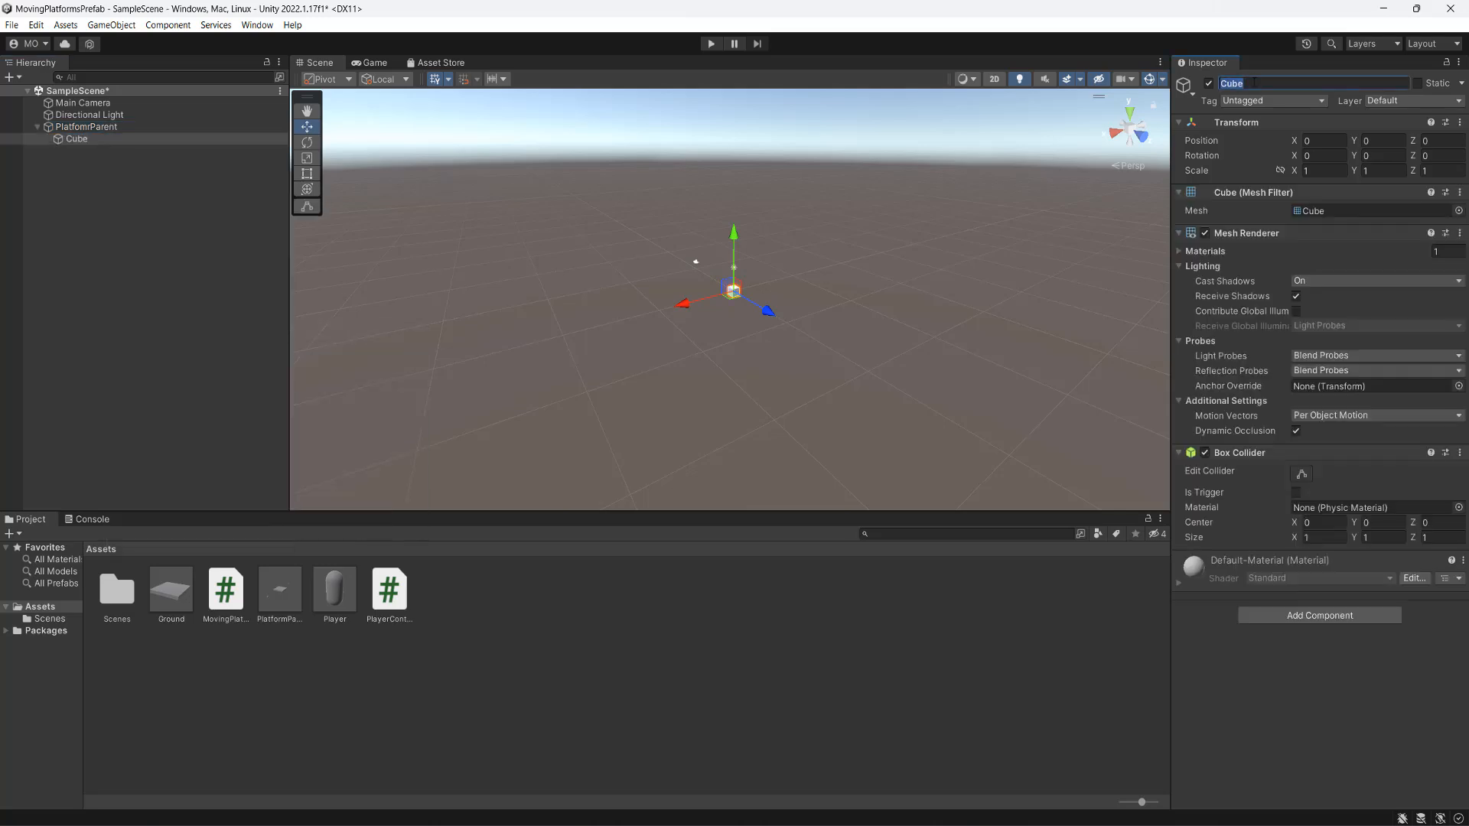
type("PointA")
left_click(1319, 141)
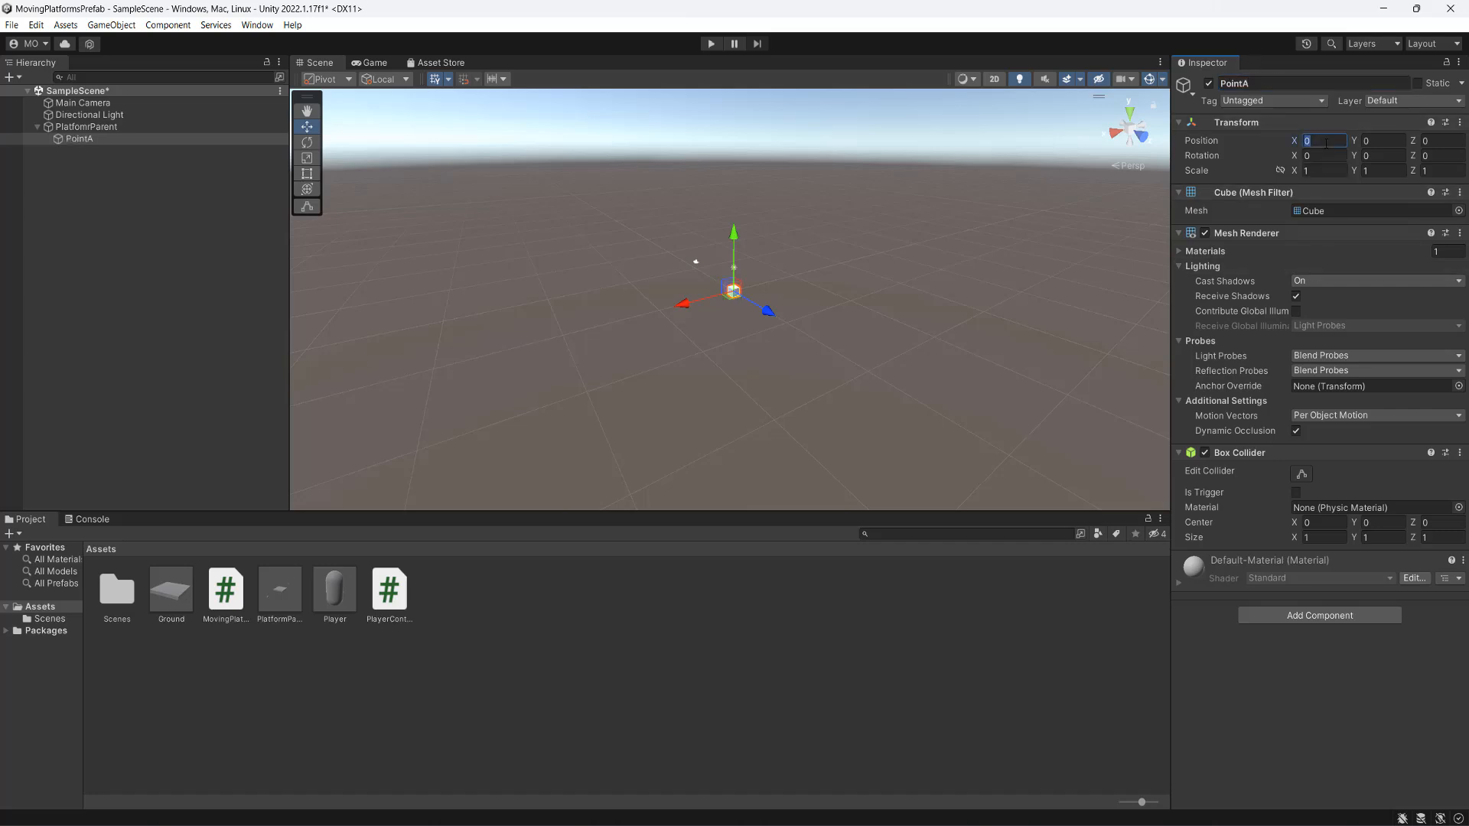
type("-20")
left_click(81, 139)
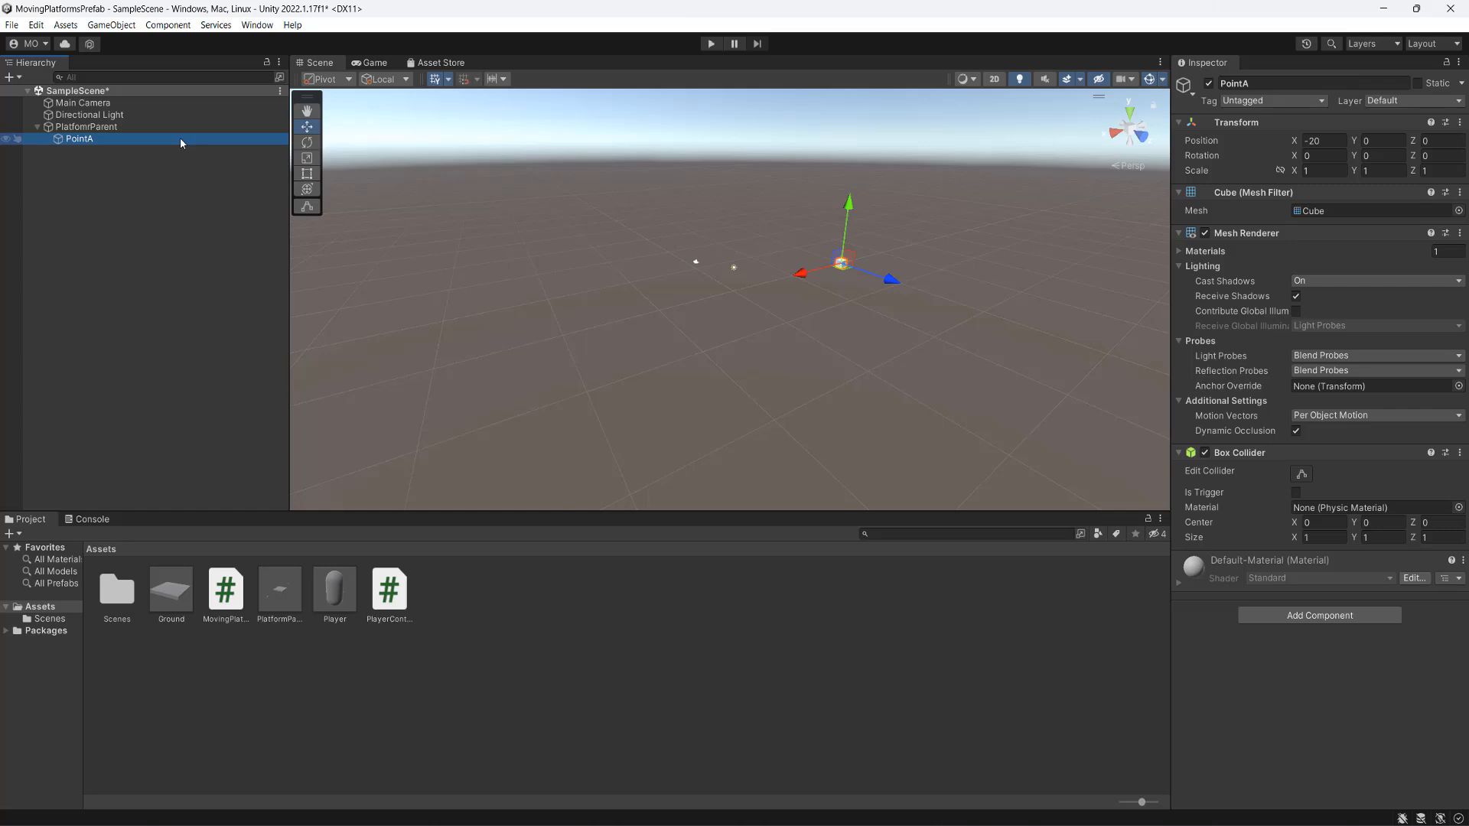
Duplicate PointA as PointB and set its Position X to 20.
key("ctrl+d")
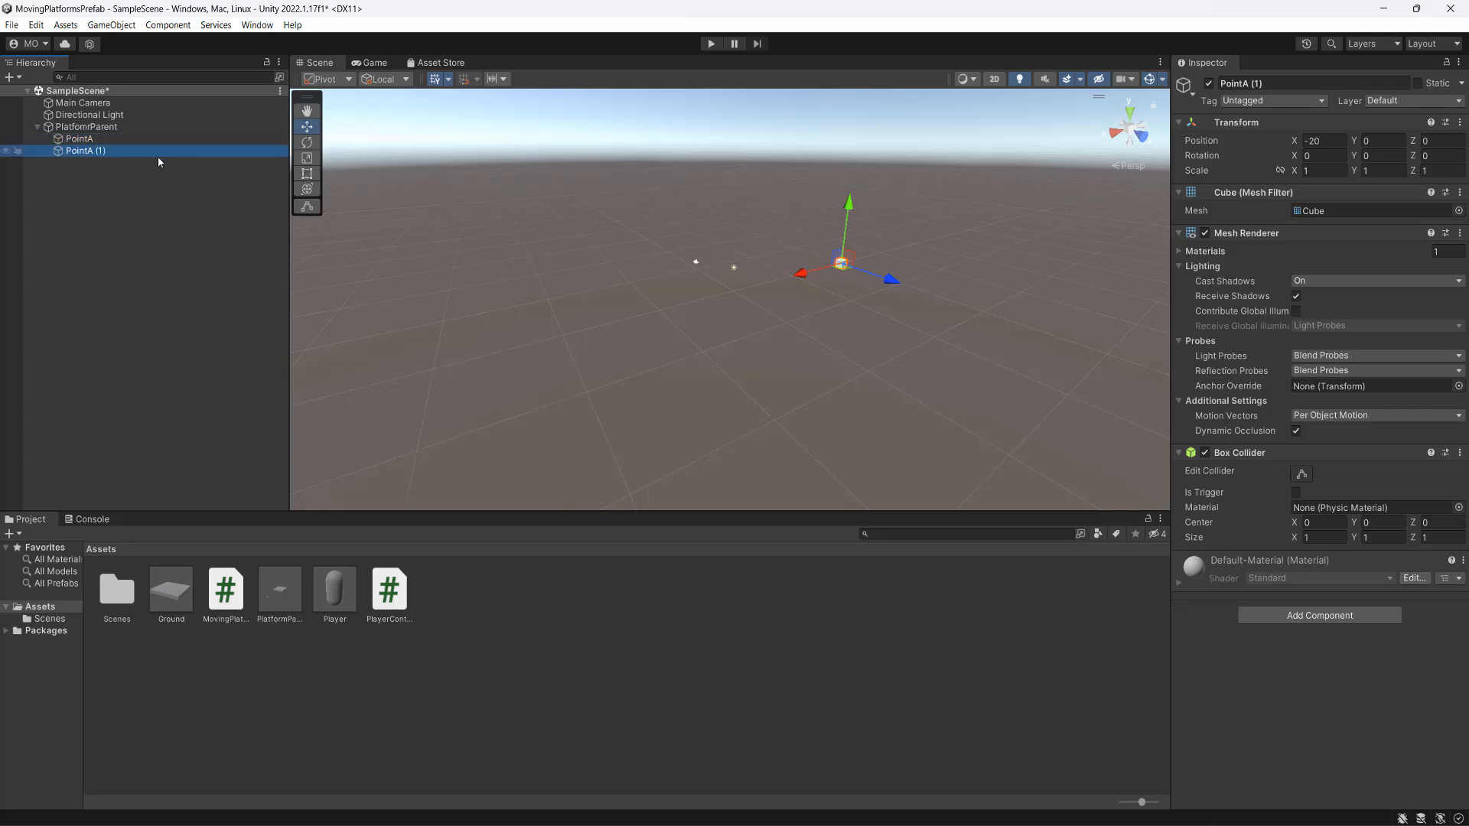
right_click(141, 153)
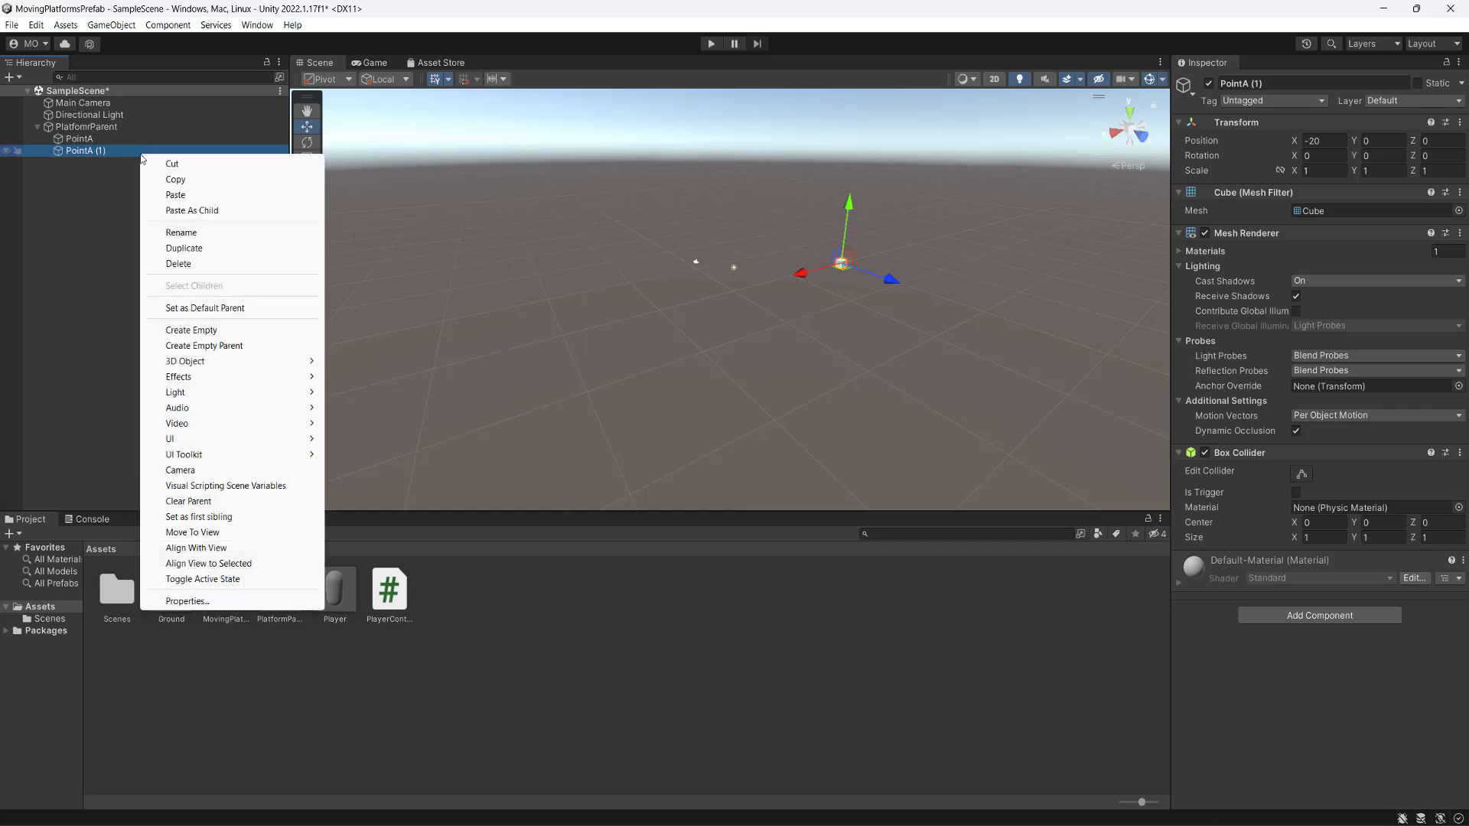
left_click(197, 229)
key("BackSpace")
key("BackSpace")
key("BackSpace")
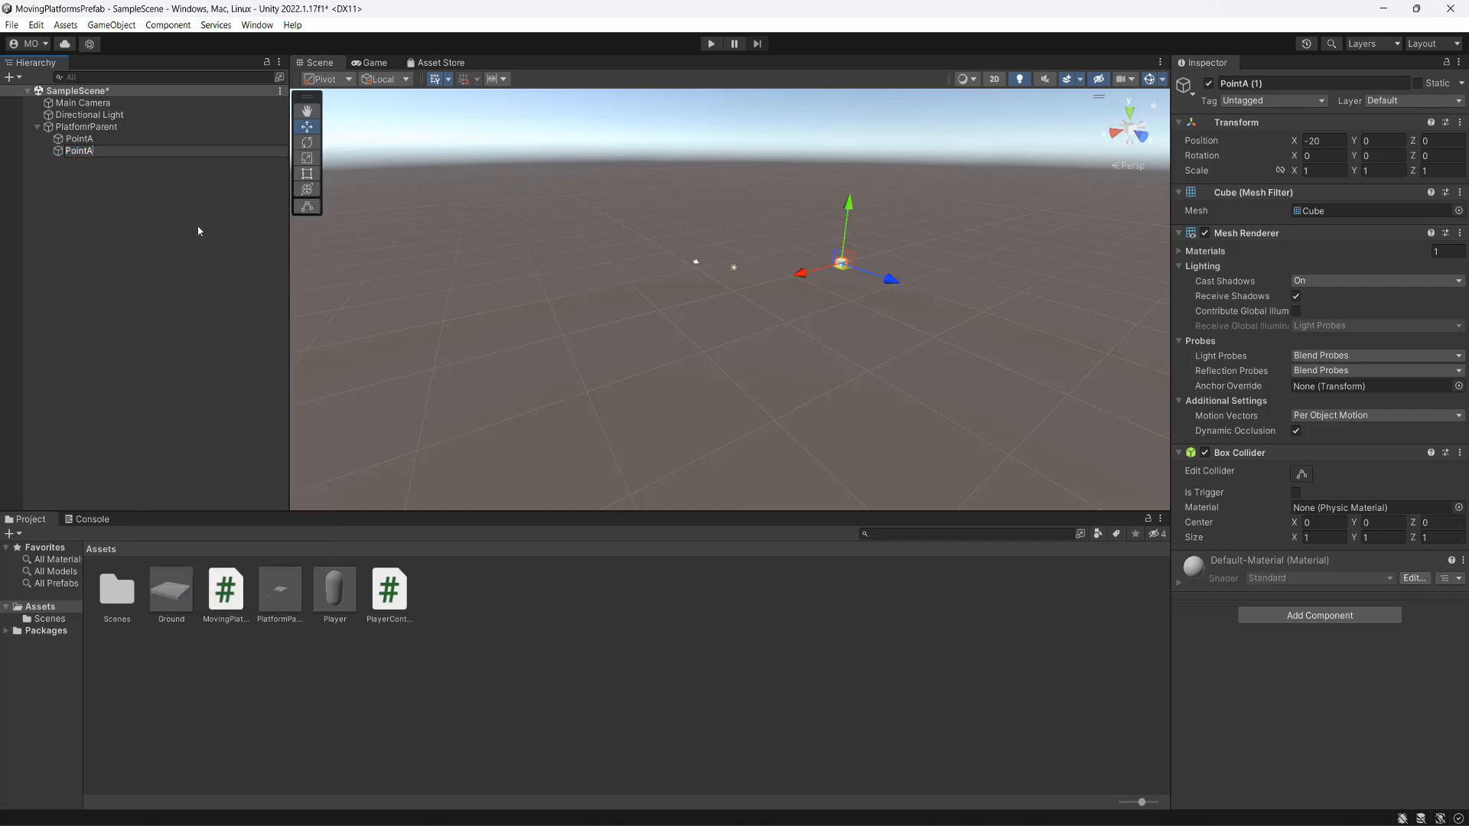
type("B")
left_click(199, 229)
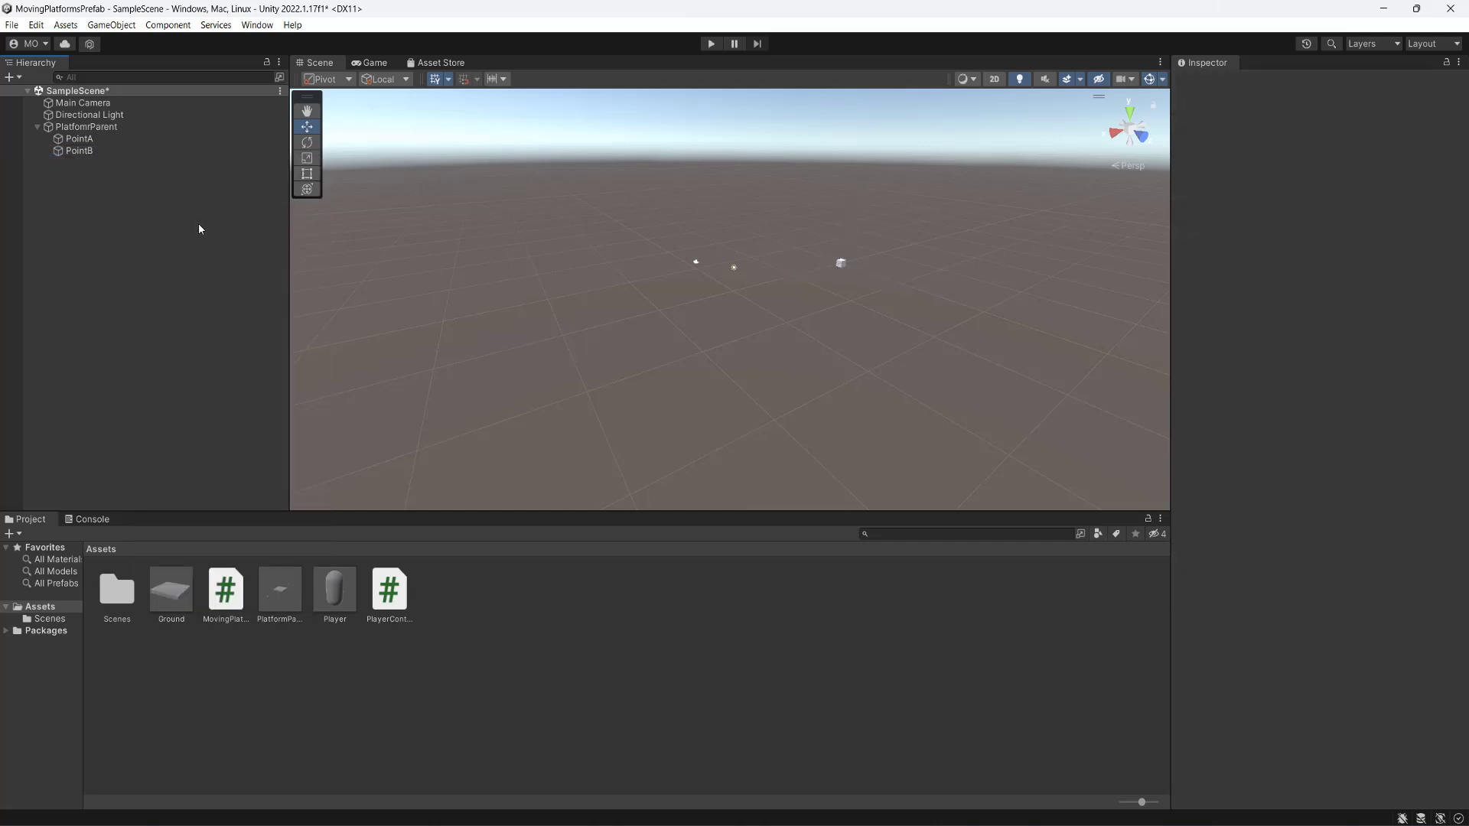
left_click(89, 152)
left_click(1323, 140)
type("2")
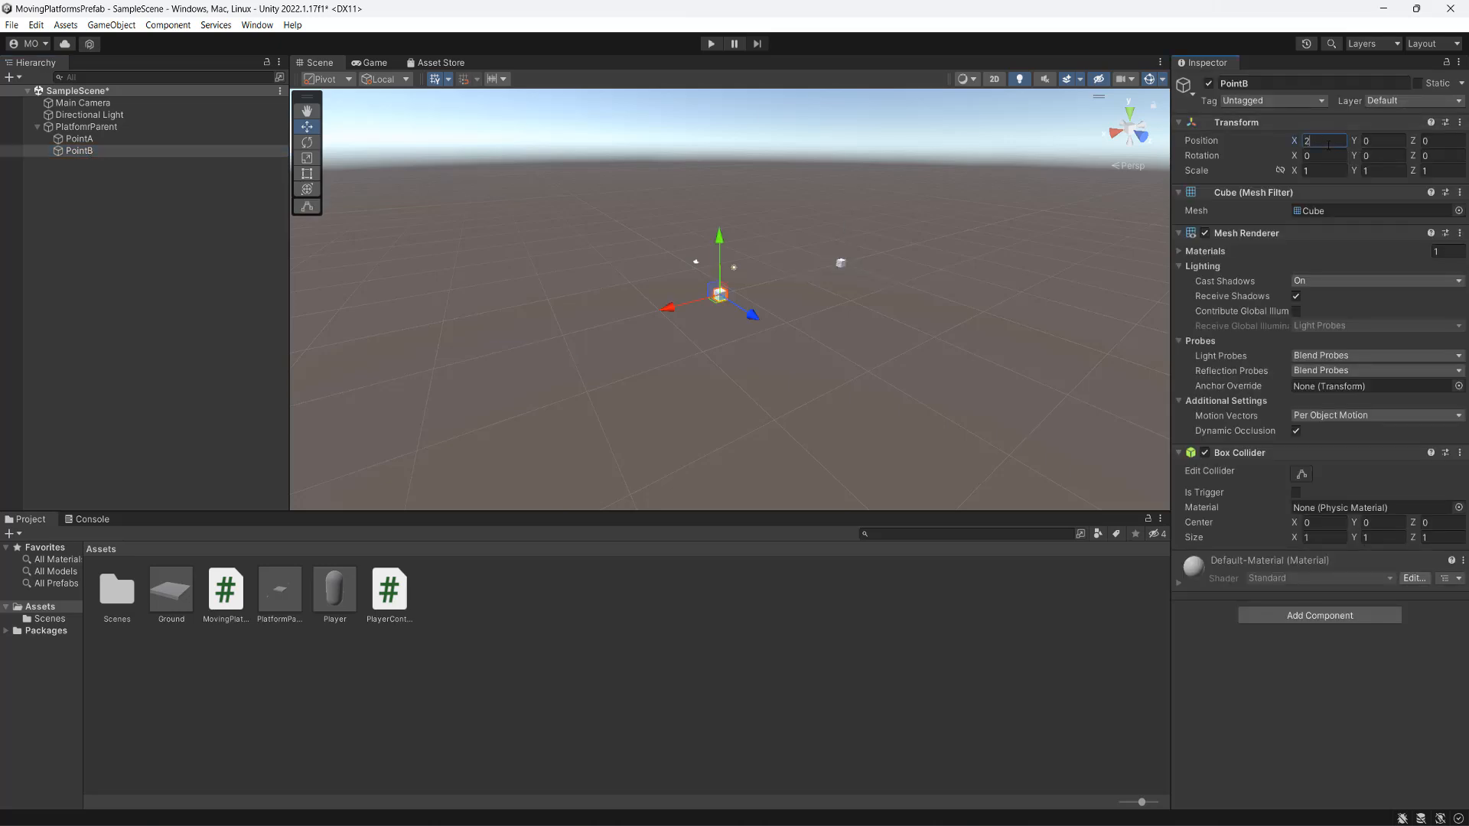
type("0")
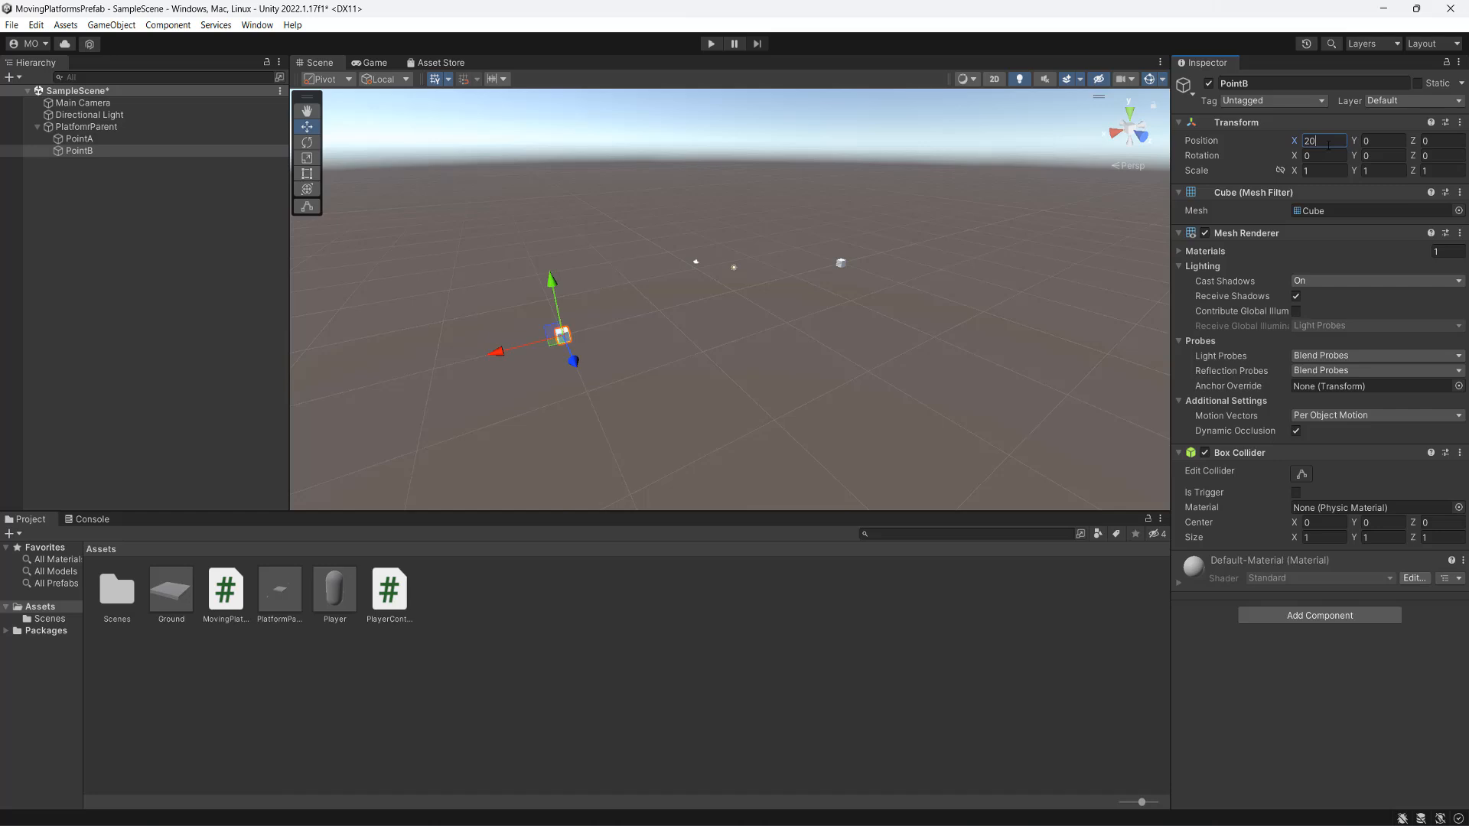
Add a child cube named MovingPlatform under PlatformParent and scale it into a flat platform.
left_click(86, 127)
right_click(95, 128)
mouse_move(143, 335)
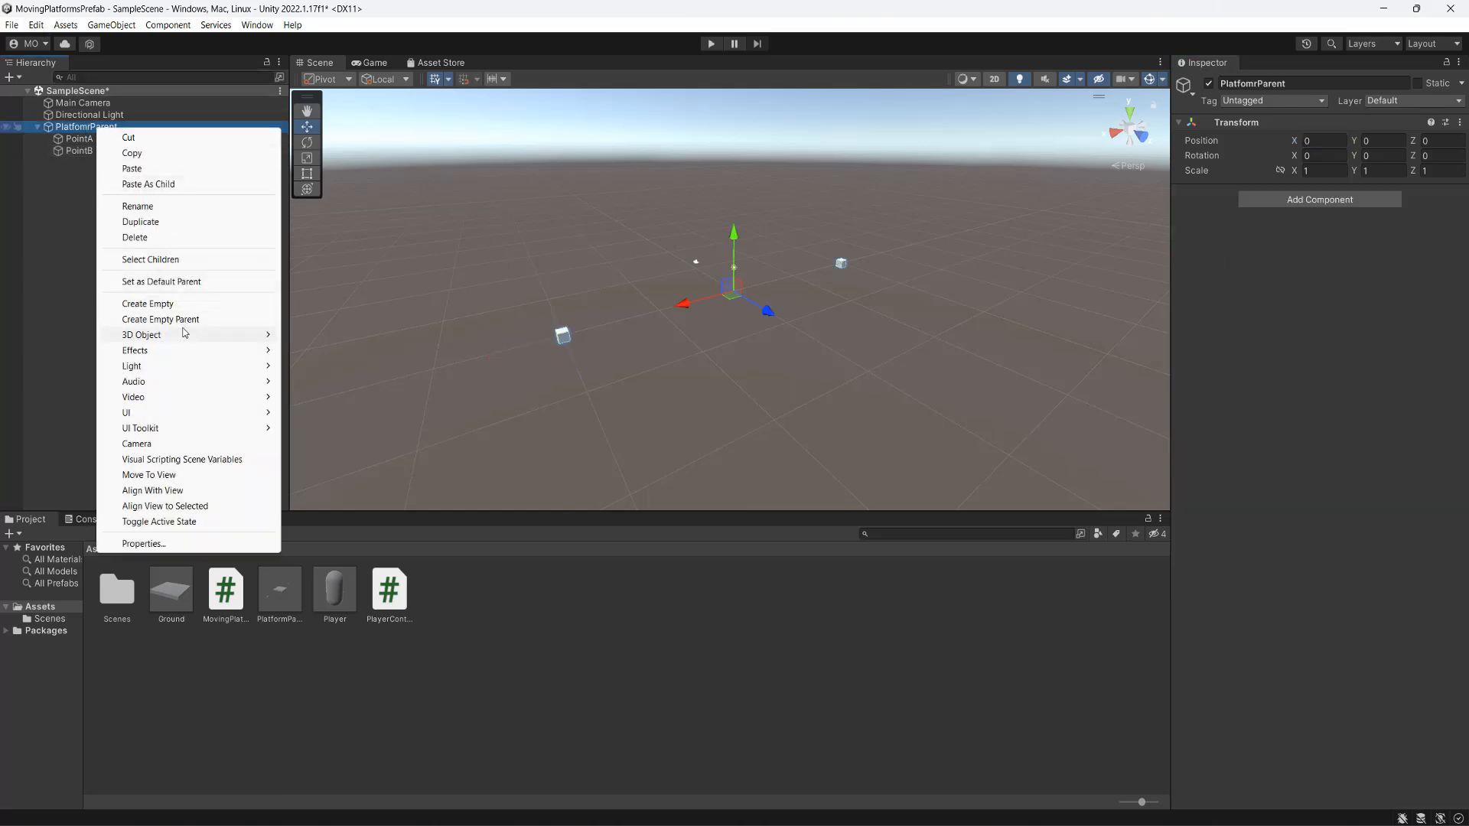
left_click(333, 335)
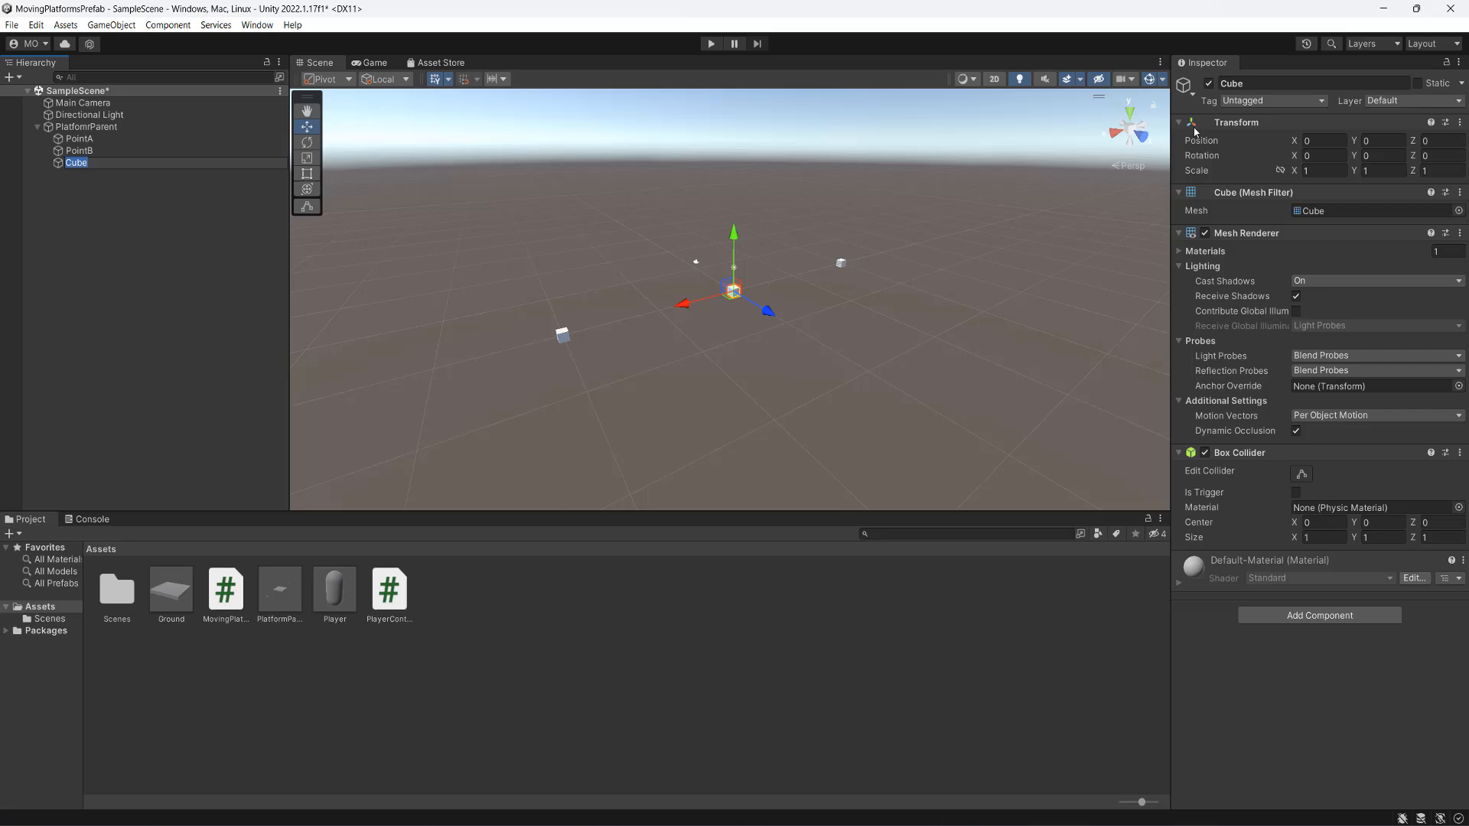
left_click(1309, 83)
type("MovingPl")
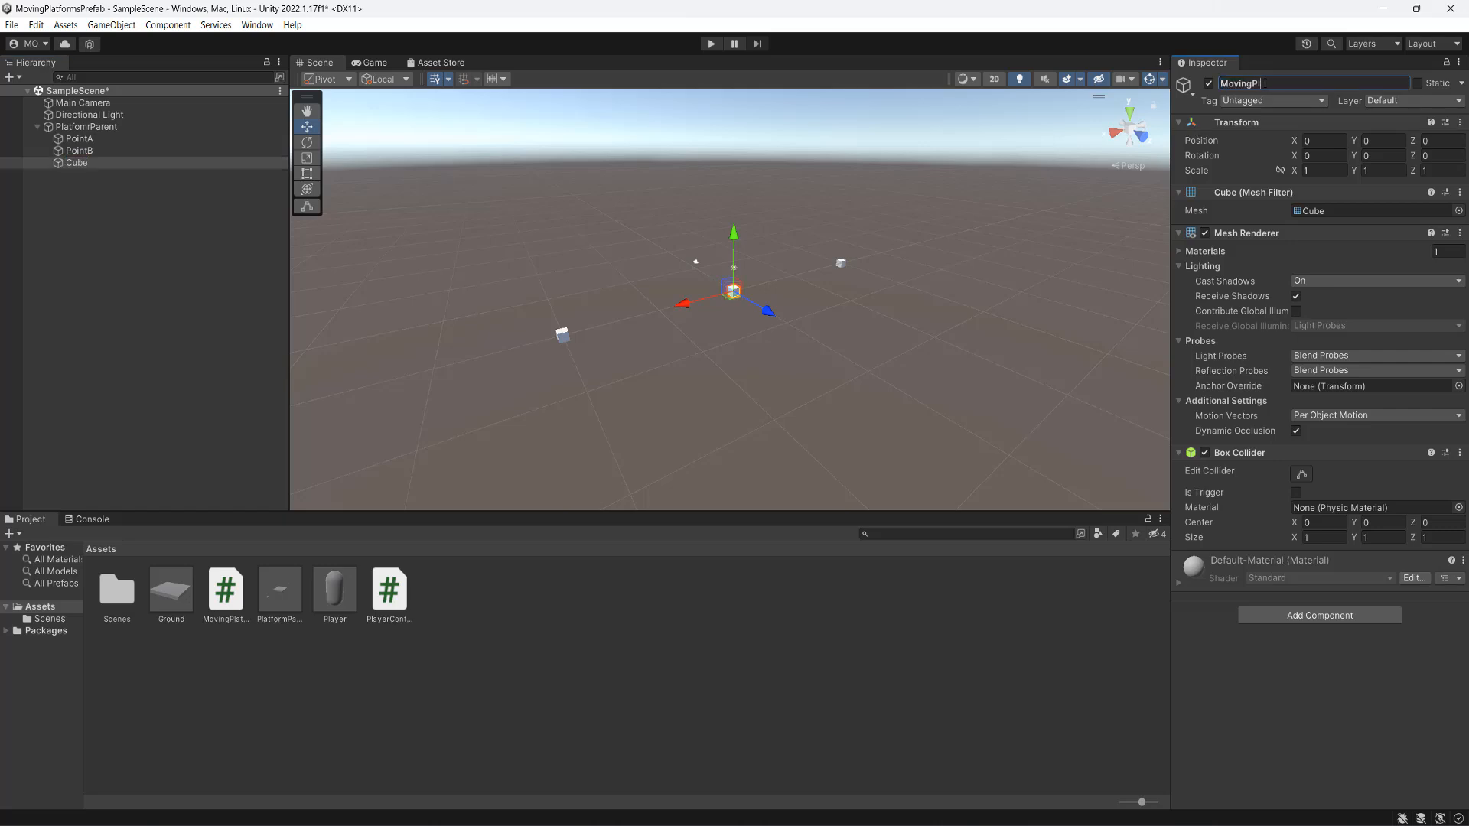
type("atform")
left_click(1320, 170)
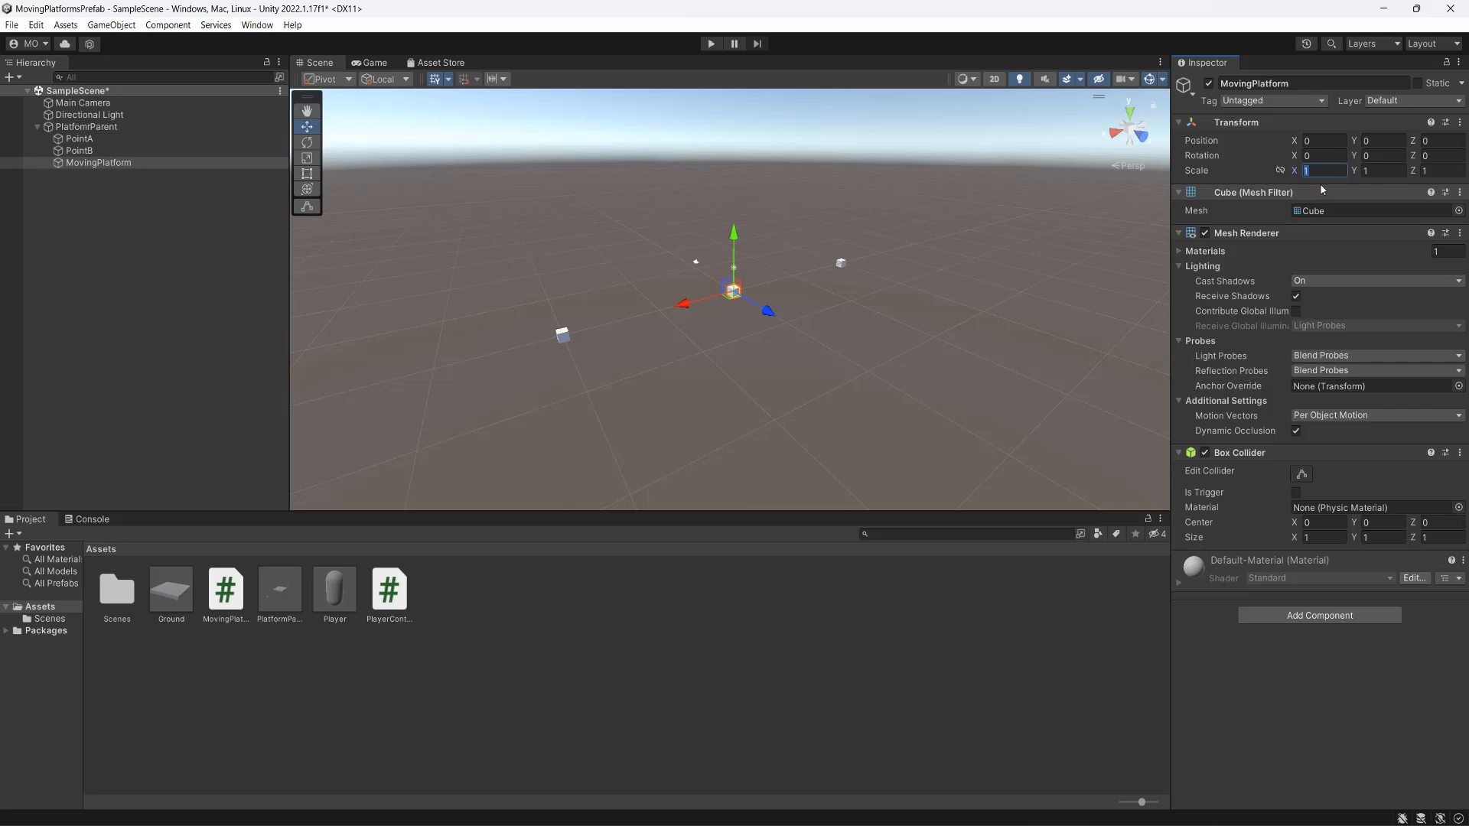
type("20")
key("BackSpace")
key("BackSpace")
type("10")
key("Tab")
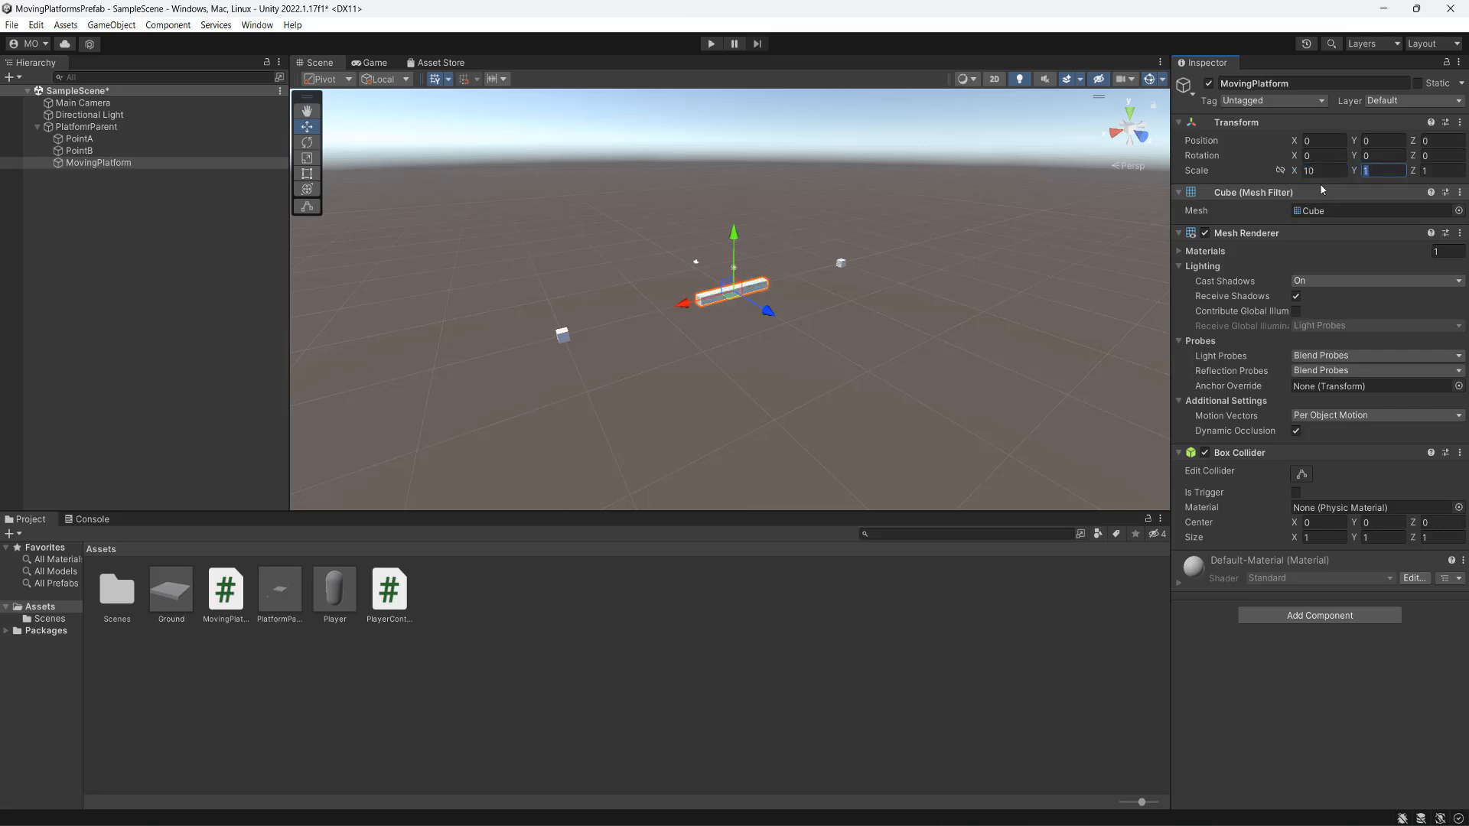
key("Tab")
type("10")
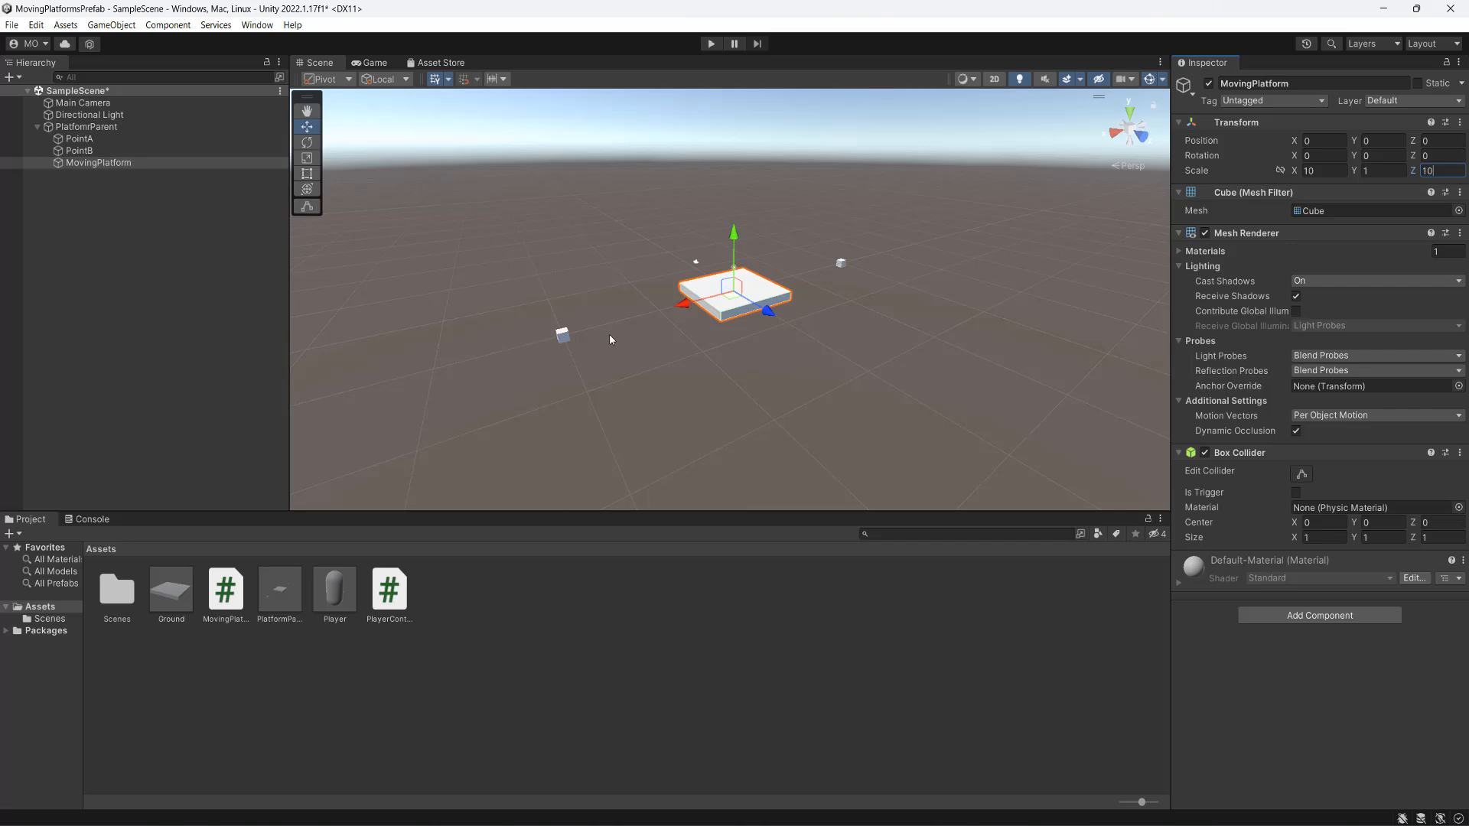
Create a C# script asset named MovingPlatform and open it in Visual Studio.
left_click(564, 627)
right_click(571, 626)
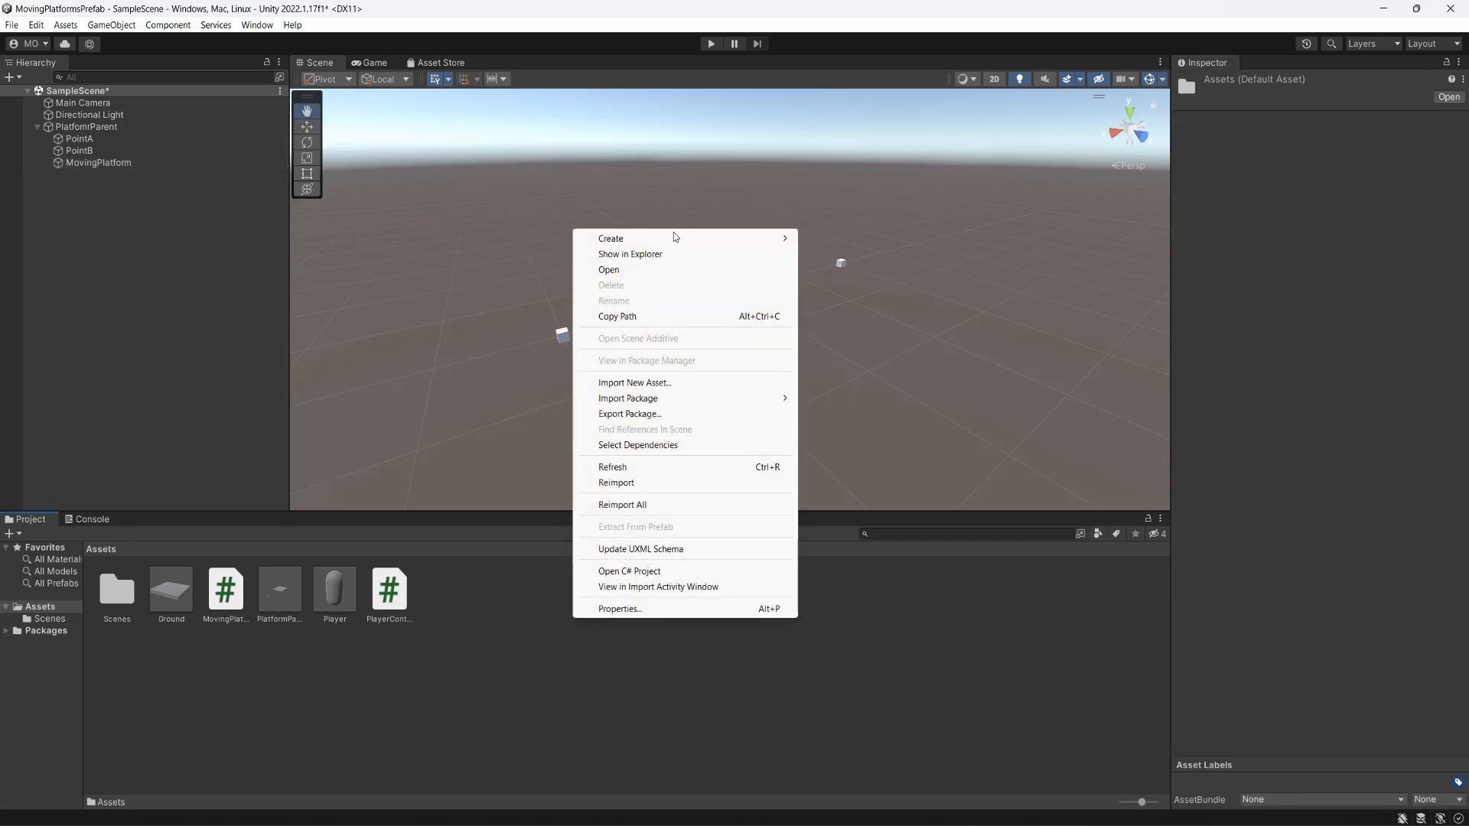
mouse_move(683, 239)
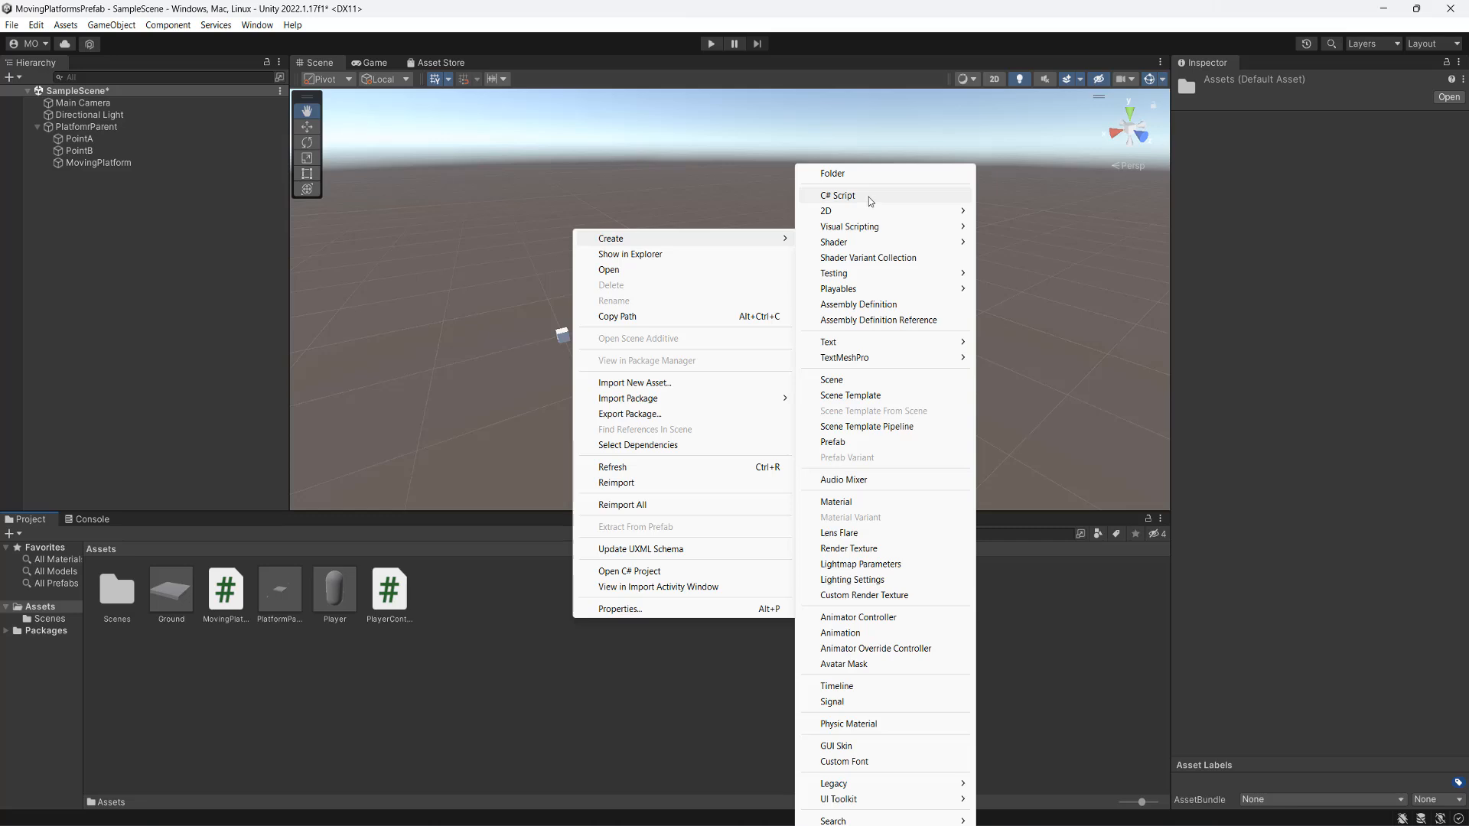
left_click(839, 195)
type("ovingPlatform")
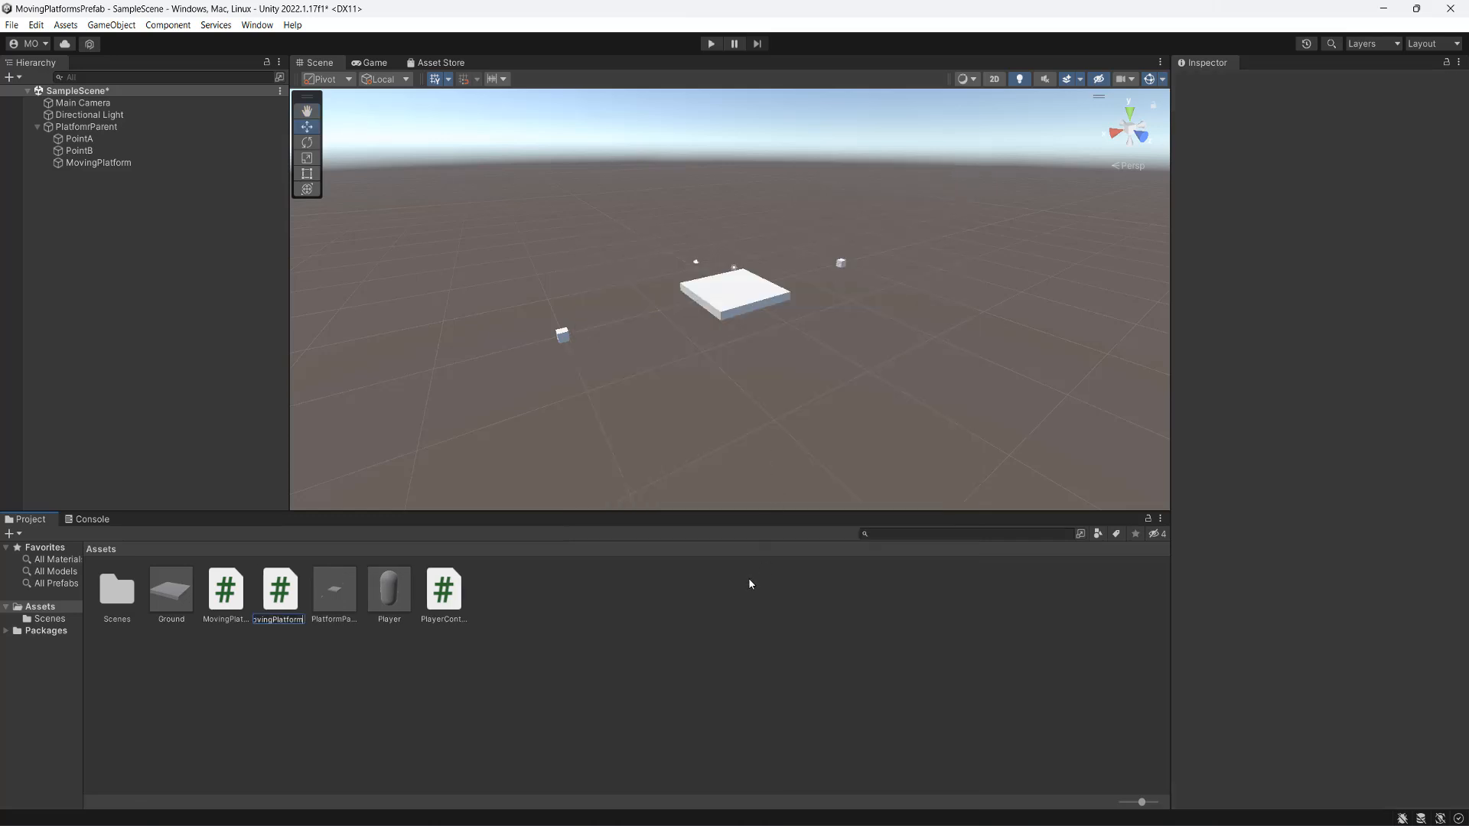
double_click(280, 591)
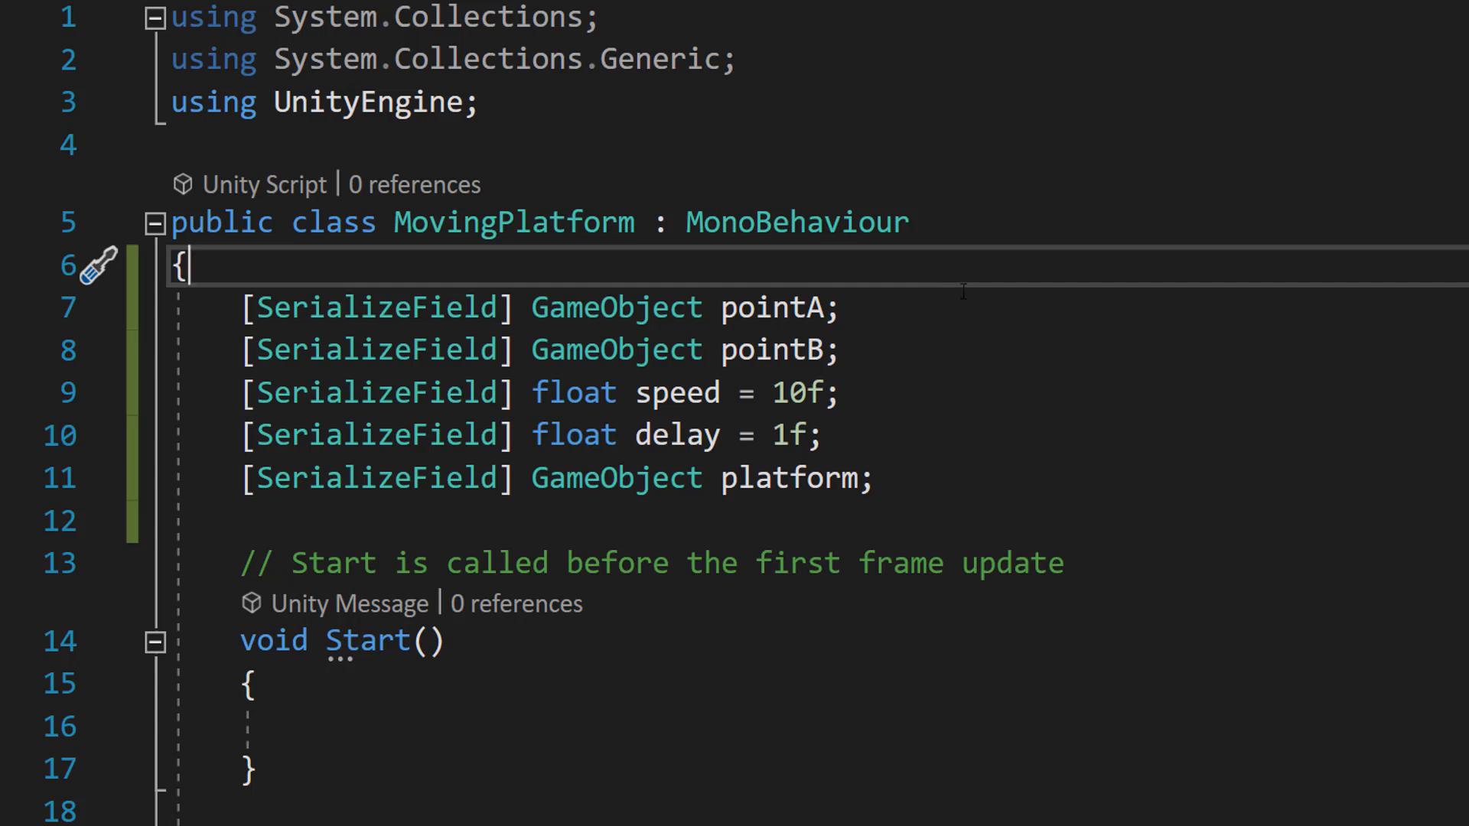
Declare serialized GameObject fields pointA and pointB in the MovingPlatform class.
left_click_drag(241, 307, 921, 321)
left_click(850, 350)
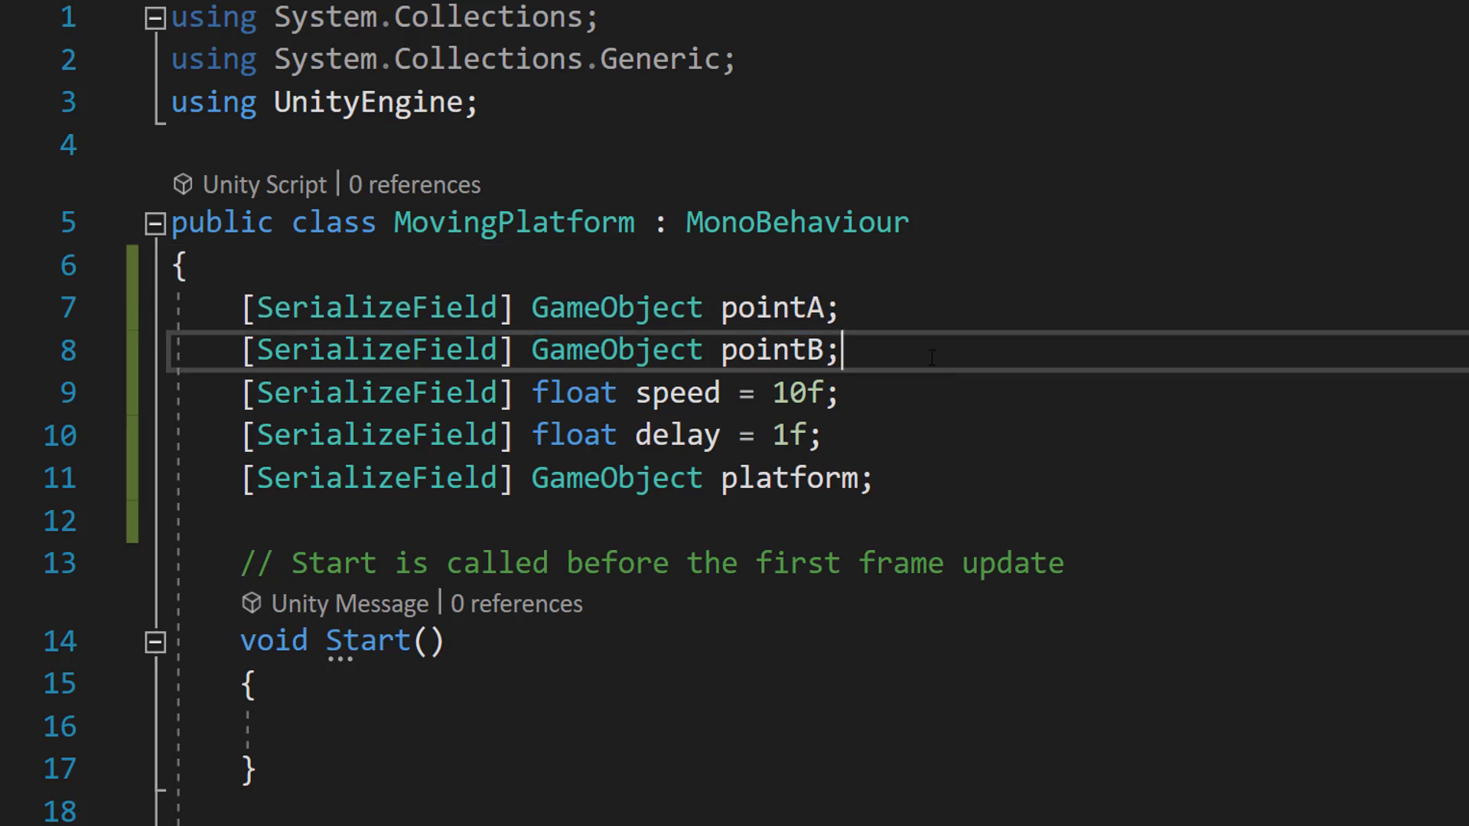
left_click_drag(842, 349, 721, 349)
left_click(990, 347)
Declare serialized fields float speed = 10f, float delay = 1f and GameObject platform.
mouse_move(850, 393)
left_mouse_down()
mouse_move(412, 351)
mouse_move(241, 393)
left_mouse_up()
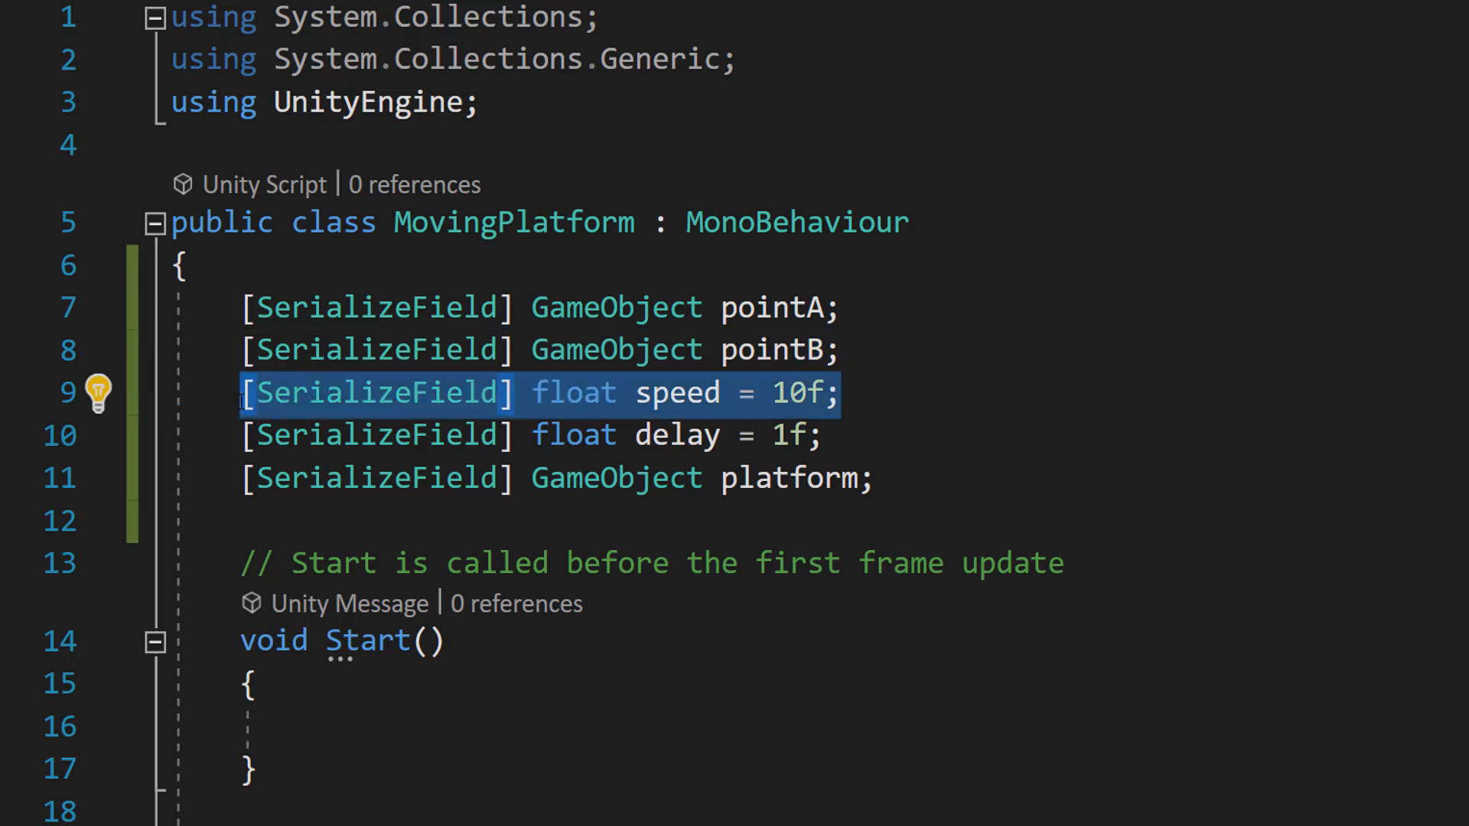
left_click(820, 435)
left_click_drag(820, 436, 241, 435)
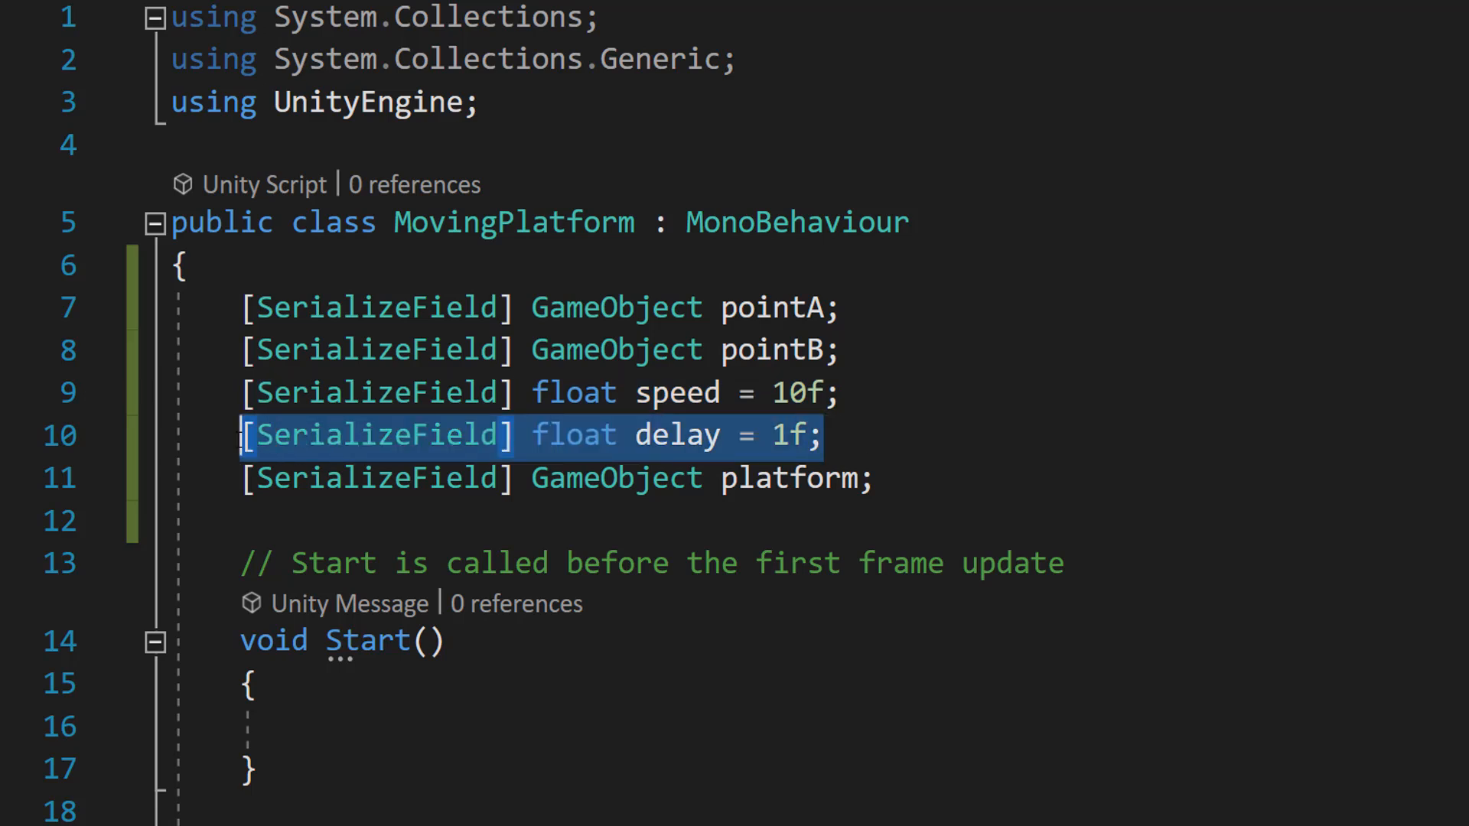
left_click(1092, 308)
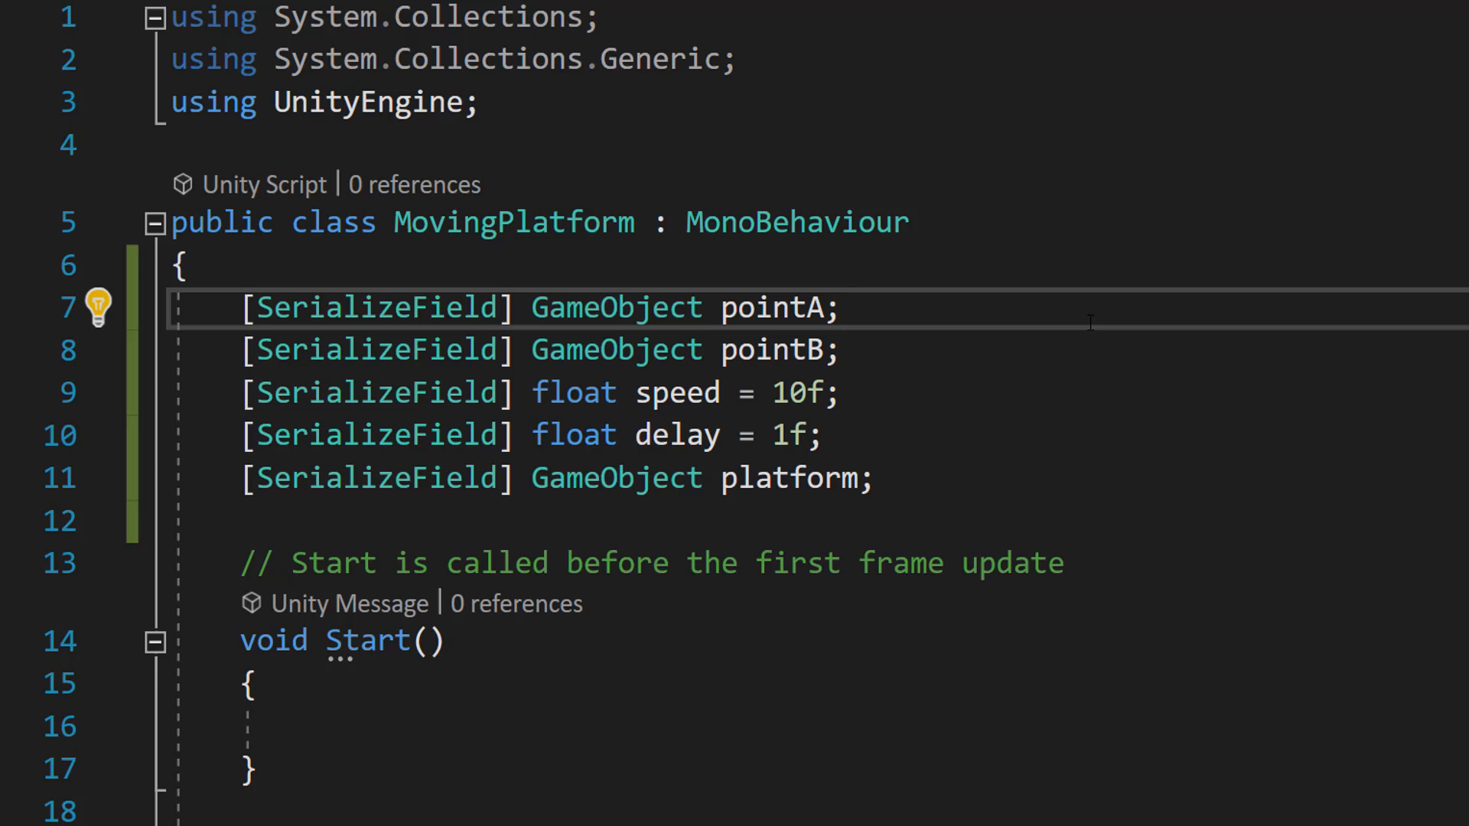
left_click_drag(874, 478, 241, 478)
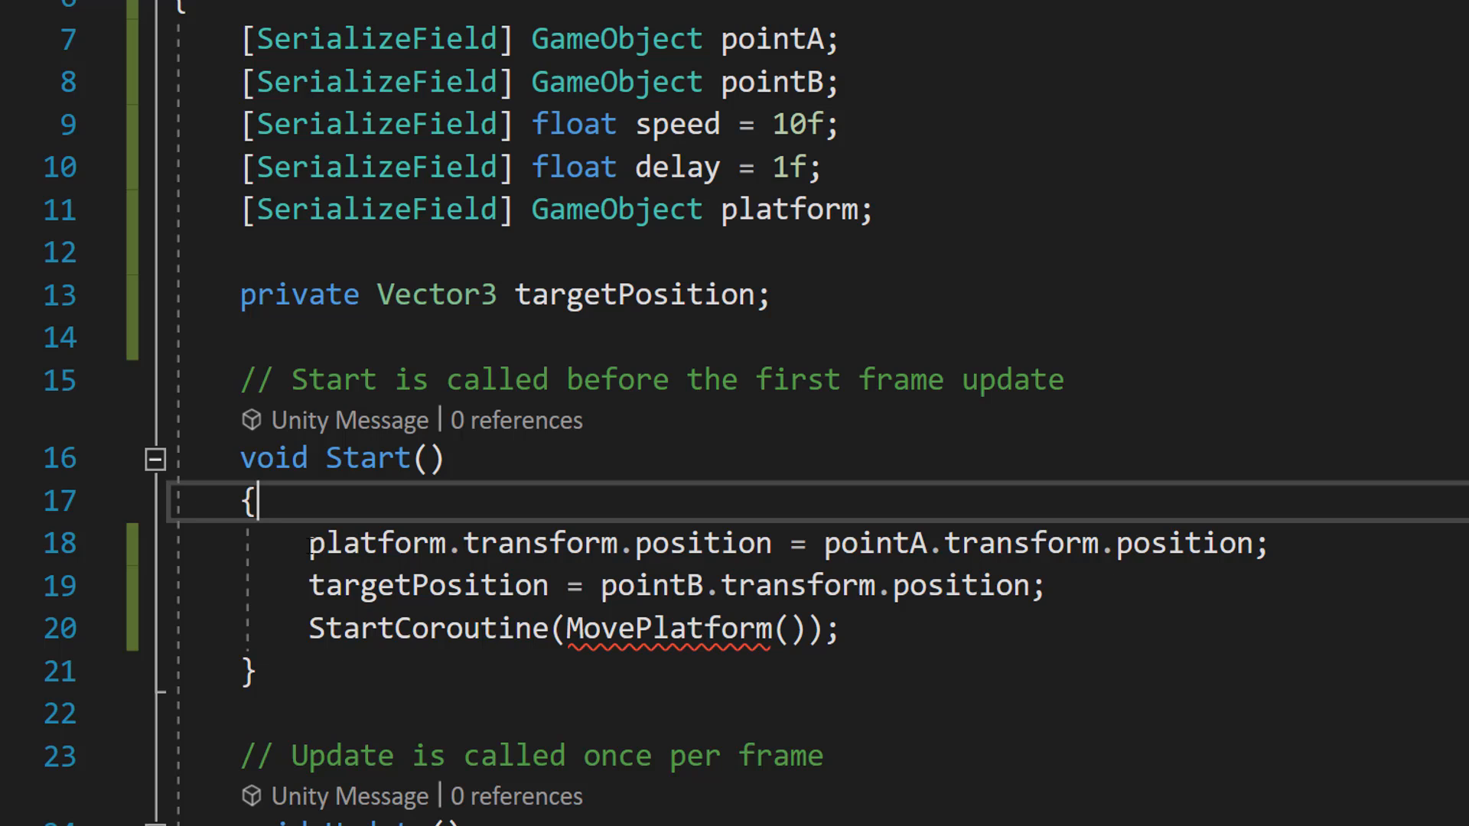
In Start, set the platform's position to pointA and targetPosition to pointB.
left_click_drag(308, 543, 1102, 543)
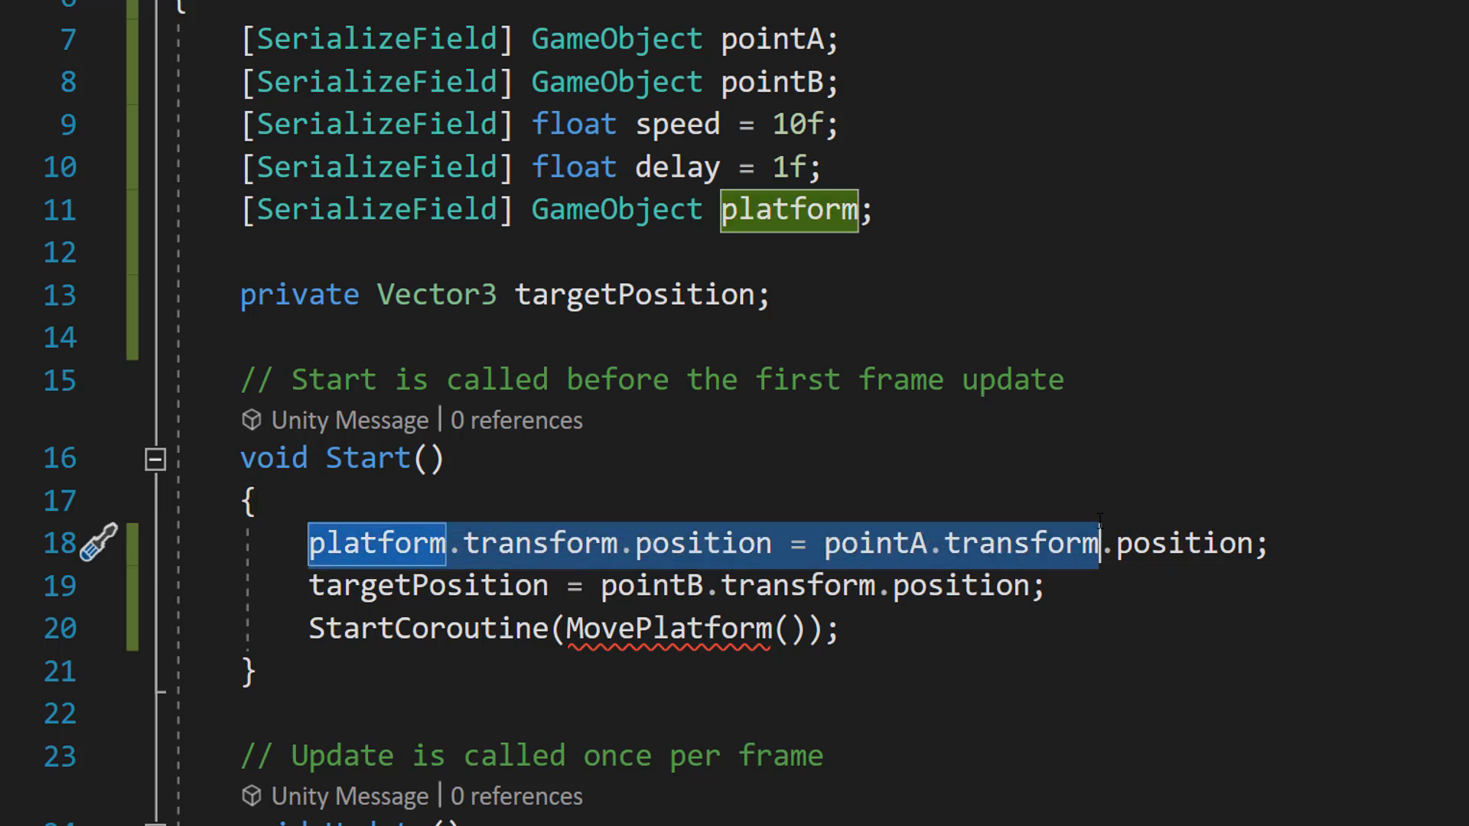
left_click(1111, 464)
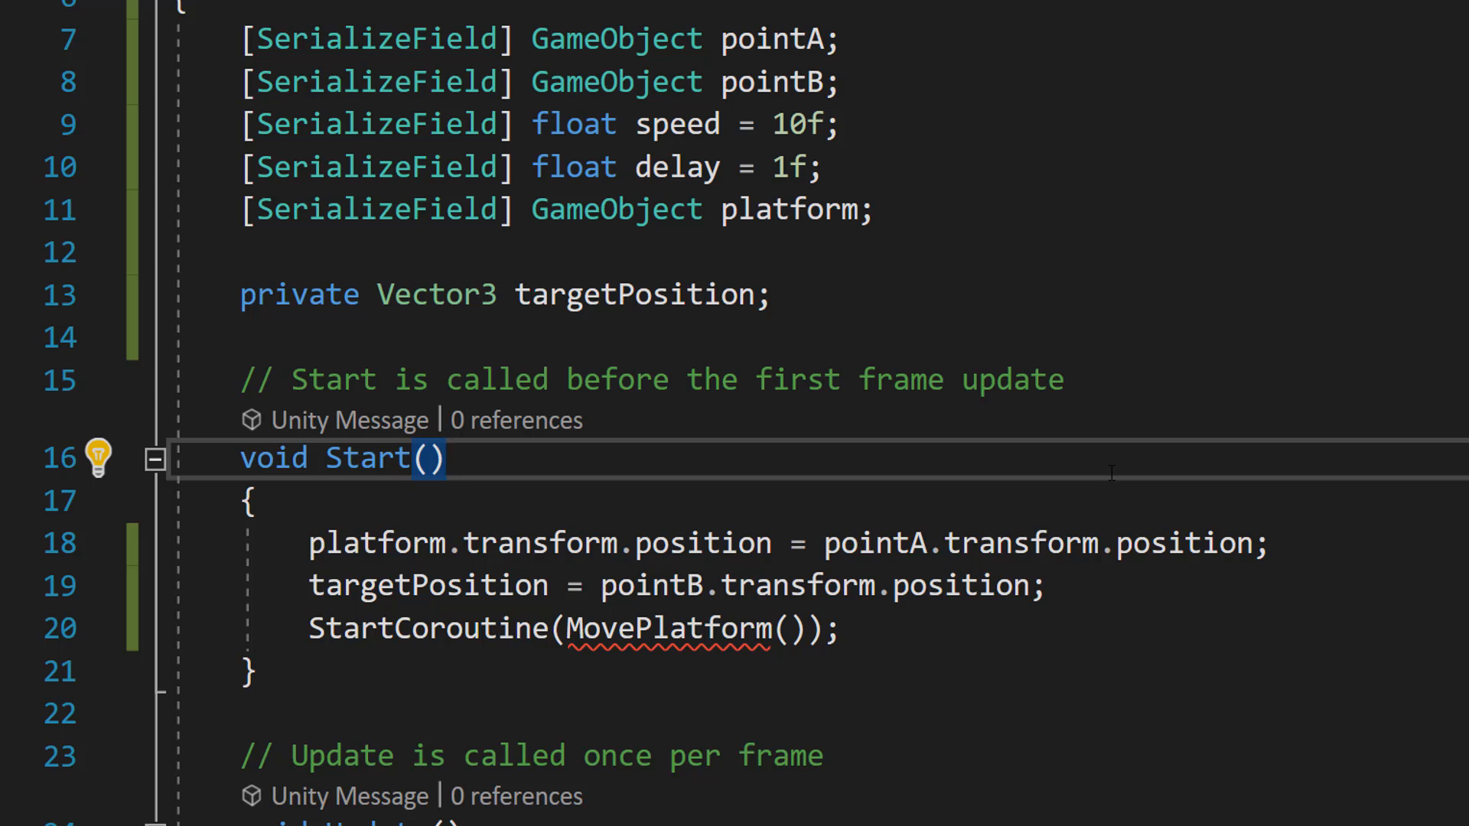
left_click_drag(307, 587, 1044, 585)
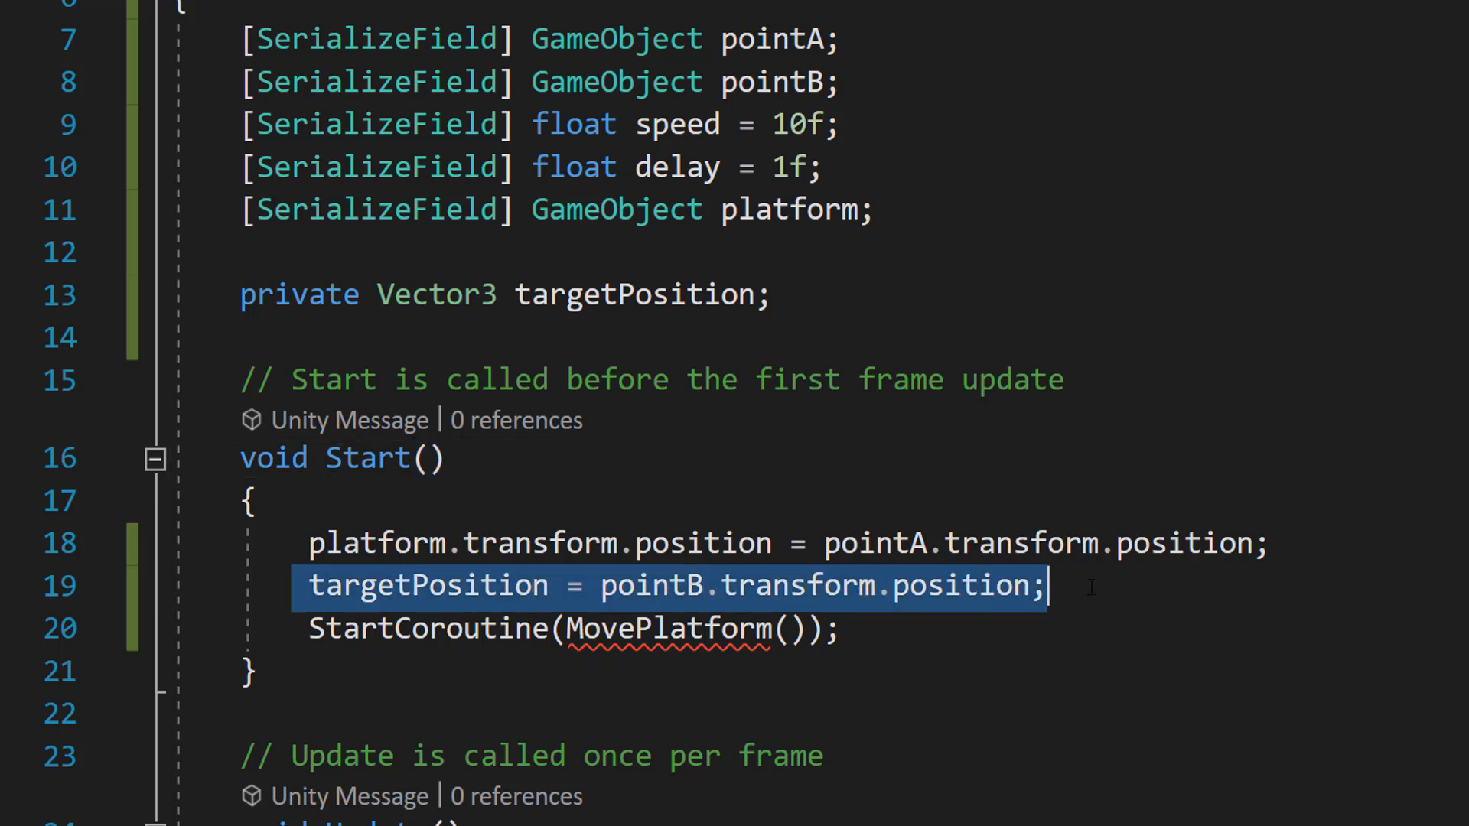
left_click(1142, 678)
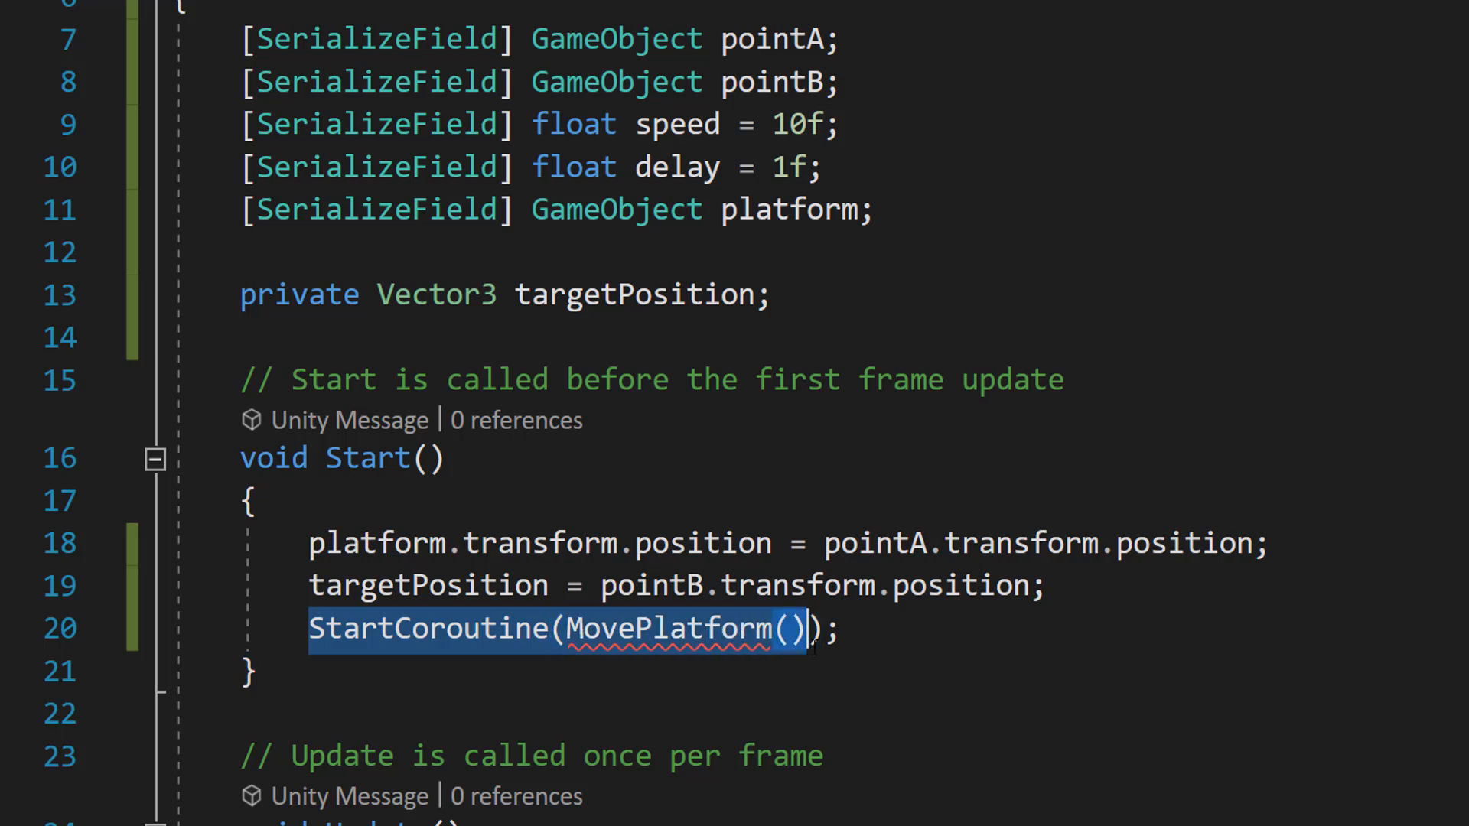
Call StartCoroutine(MovePlatform()) in Start and delete the default Update method.
key("Down")
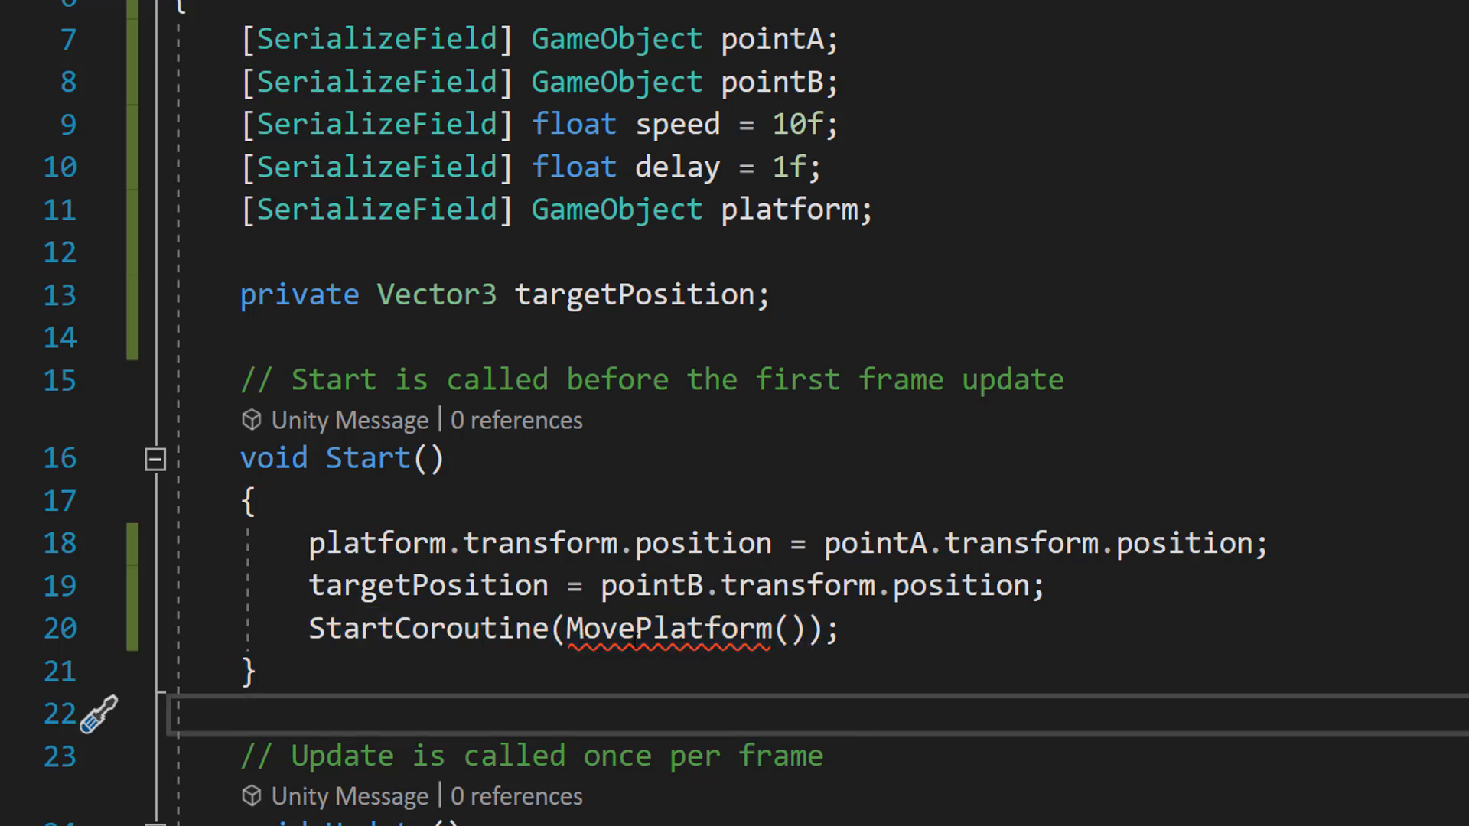
left_click_drag(565, 627, 810, 628)
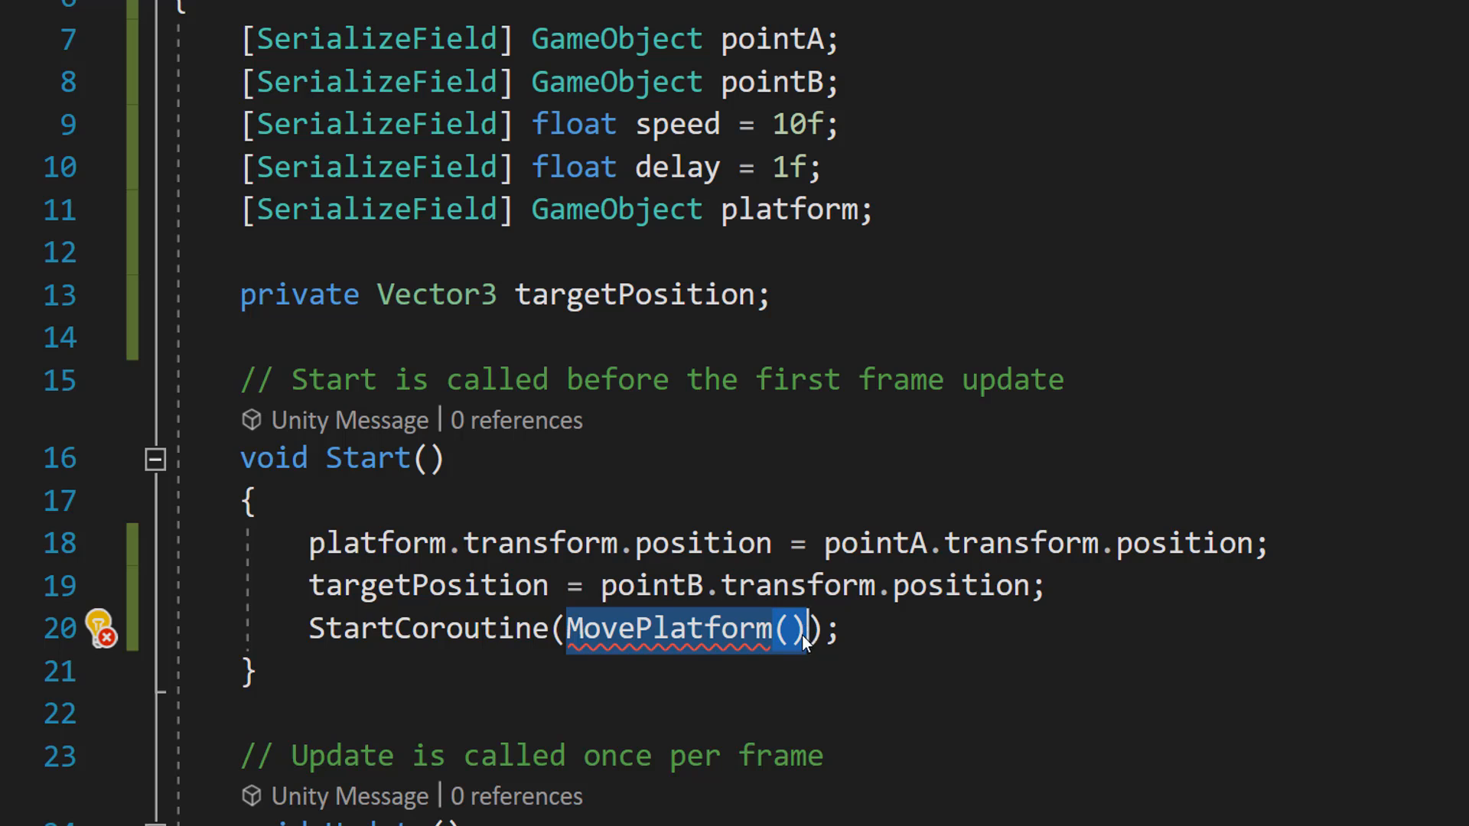
left_click(345, 755)
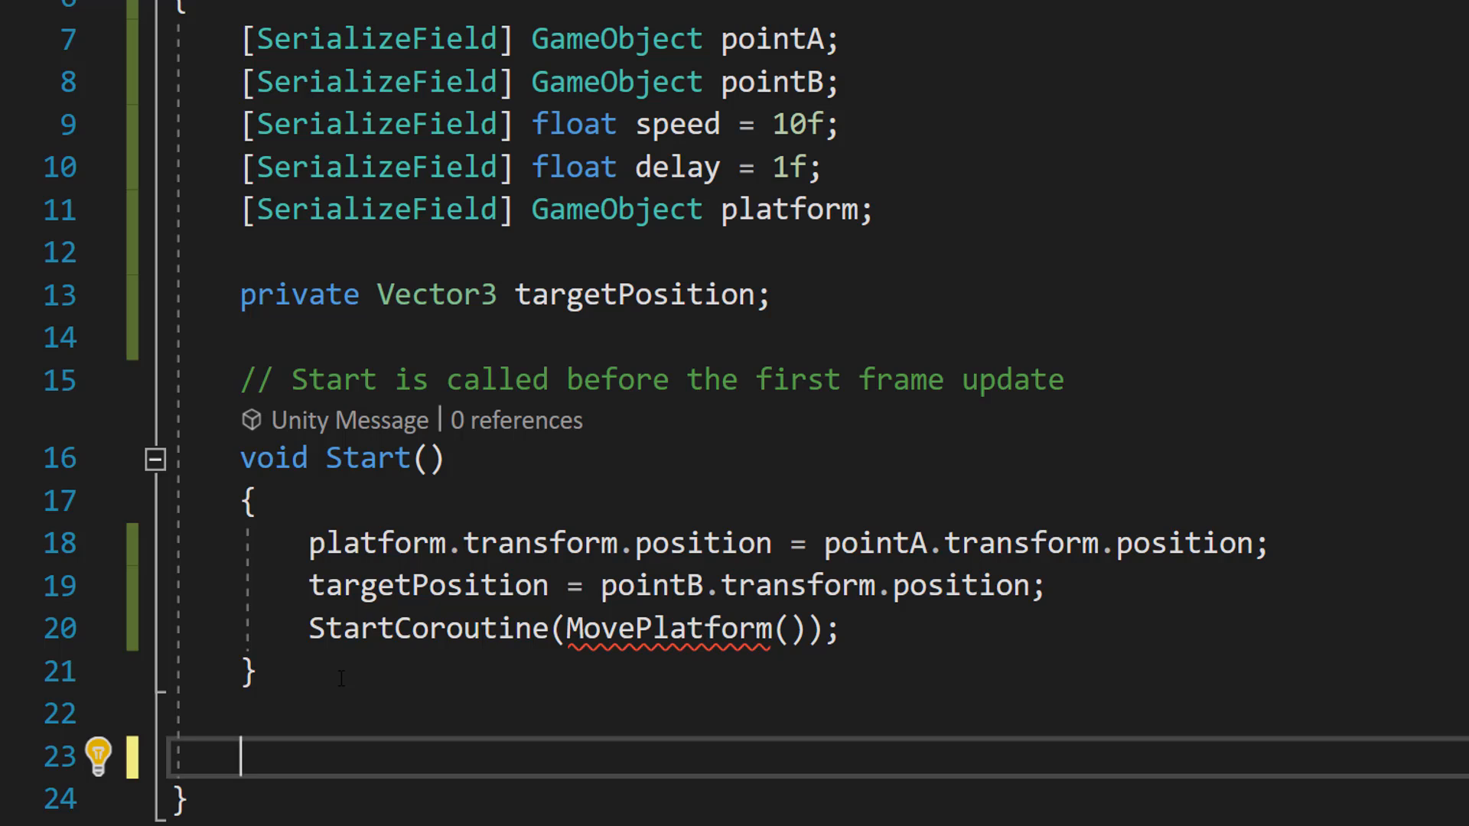
Paste an IEnumerator MovePlatform() method and give it an endless while(true) loop.
key("ctrl+v")
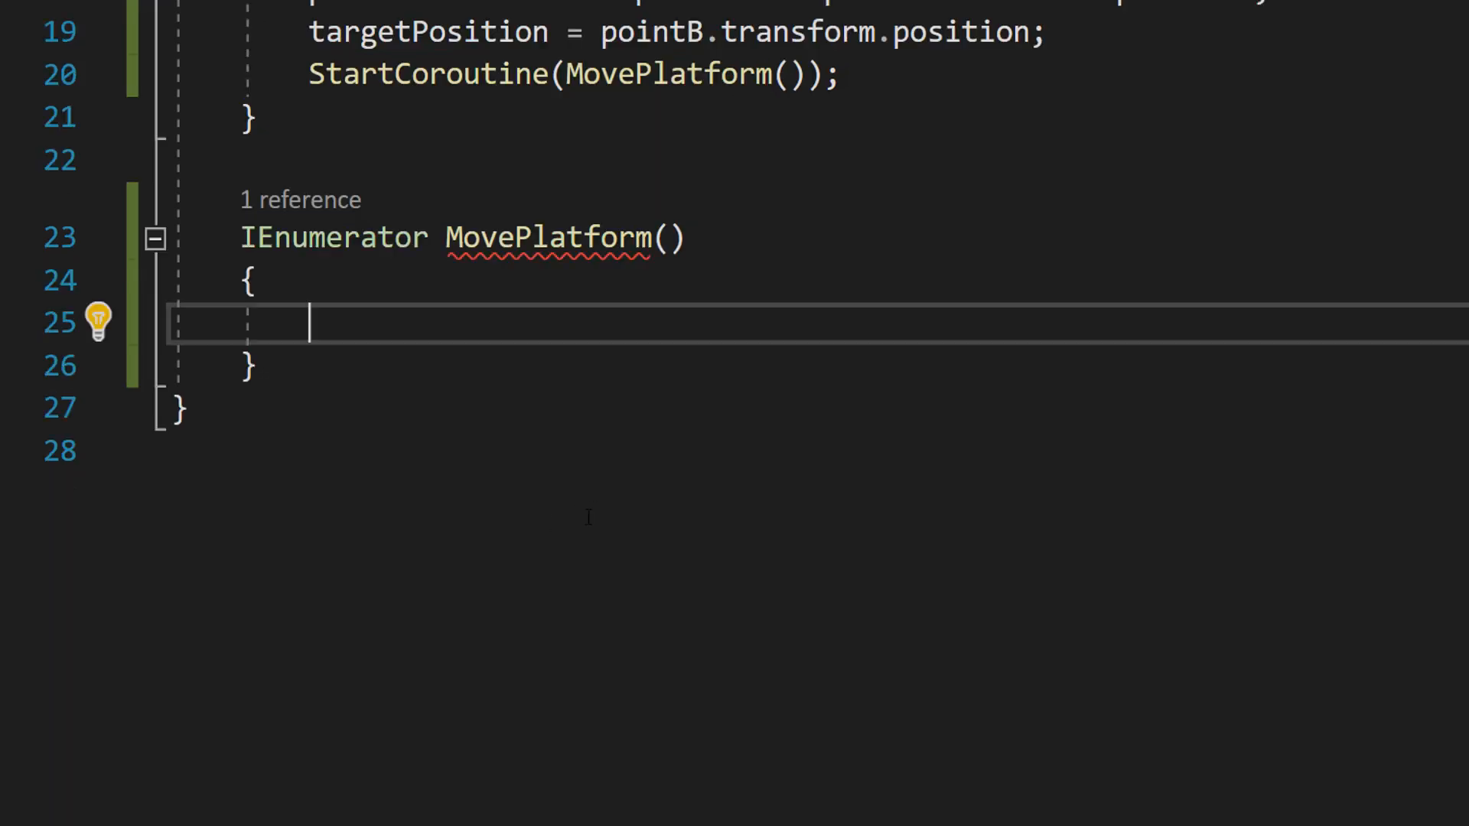
double_click(344, 238)
left_click_drag(310, 325, 257, 365)
type("while (true)")
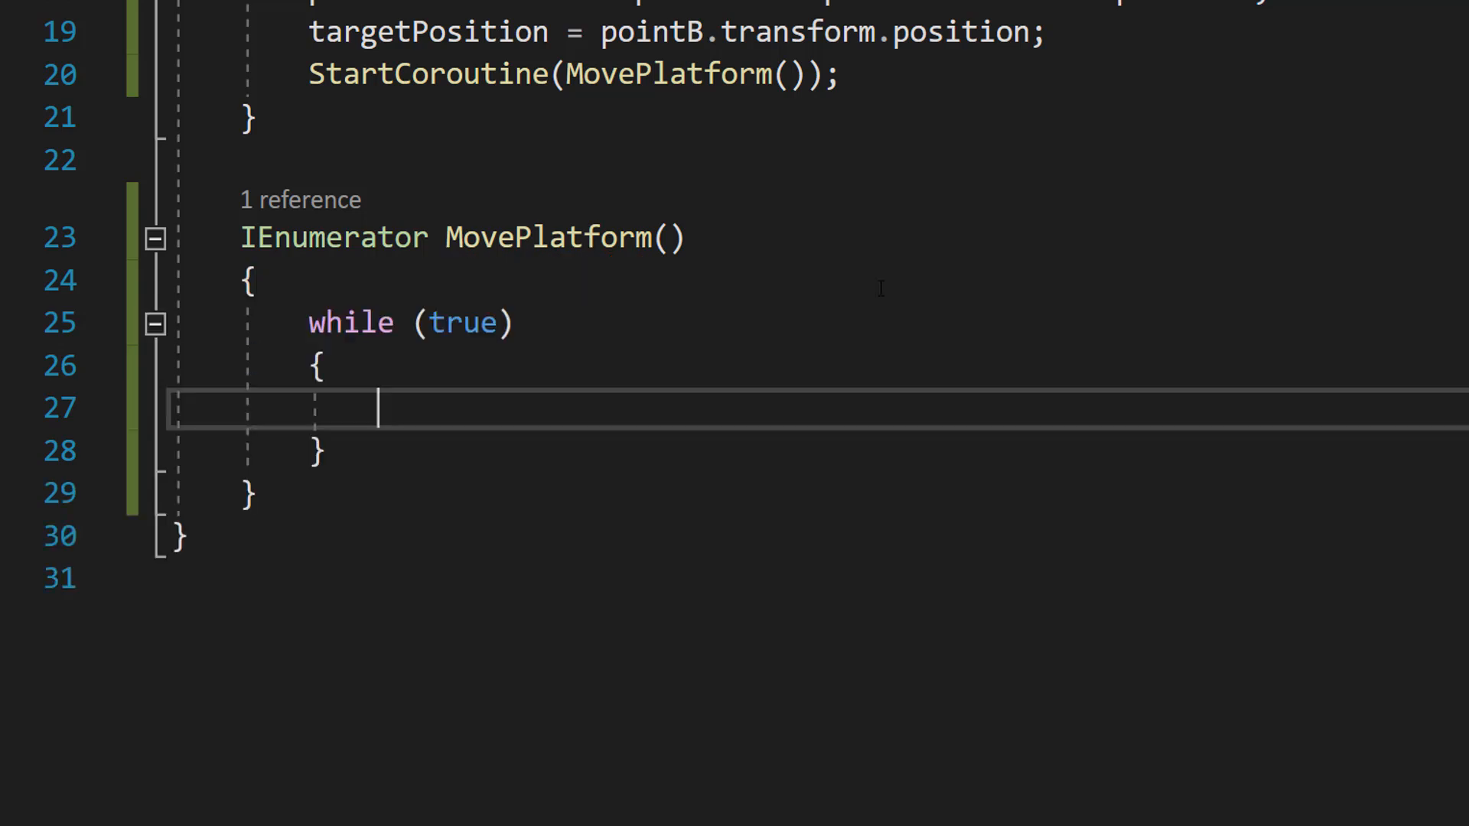
key("Up")
key("Up")
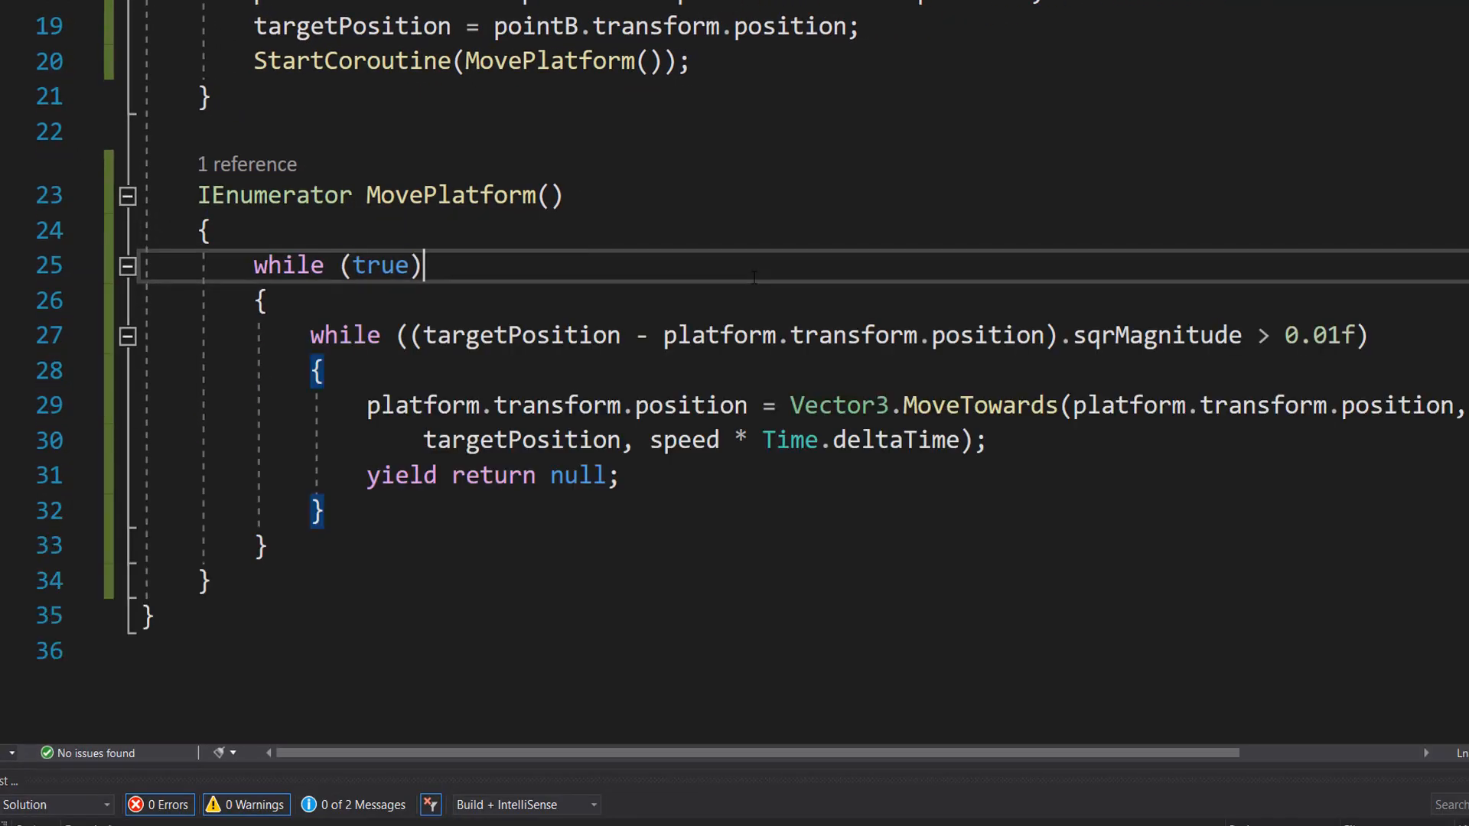
Inside the loop, move platform toward targetPosition with Vector3.MoveTowards and yield return null, then toggle the target between pointA and pointB.
left_click_drag(310, 335, 1363, 336)
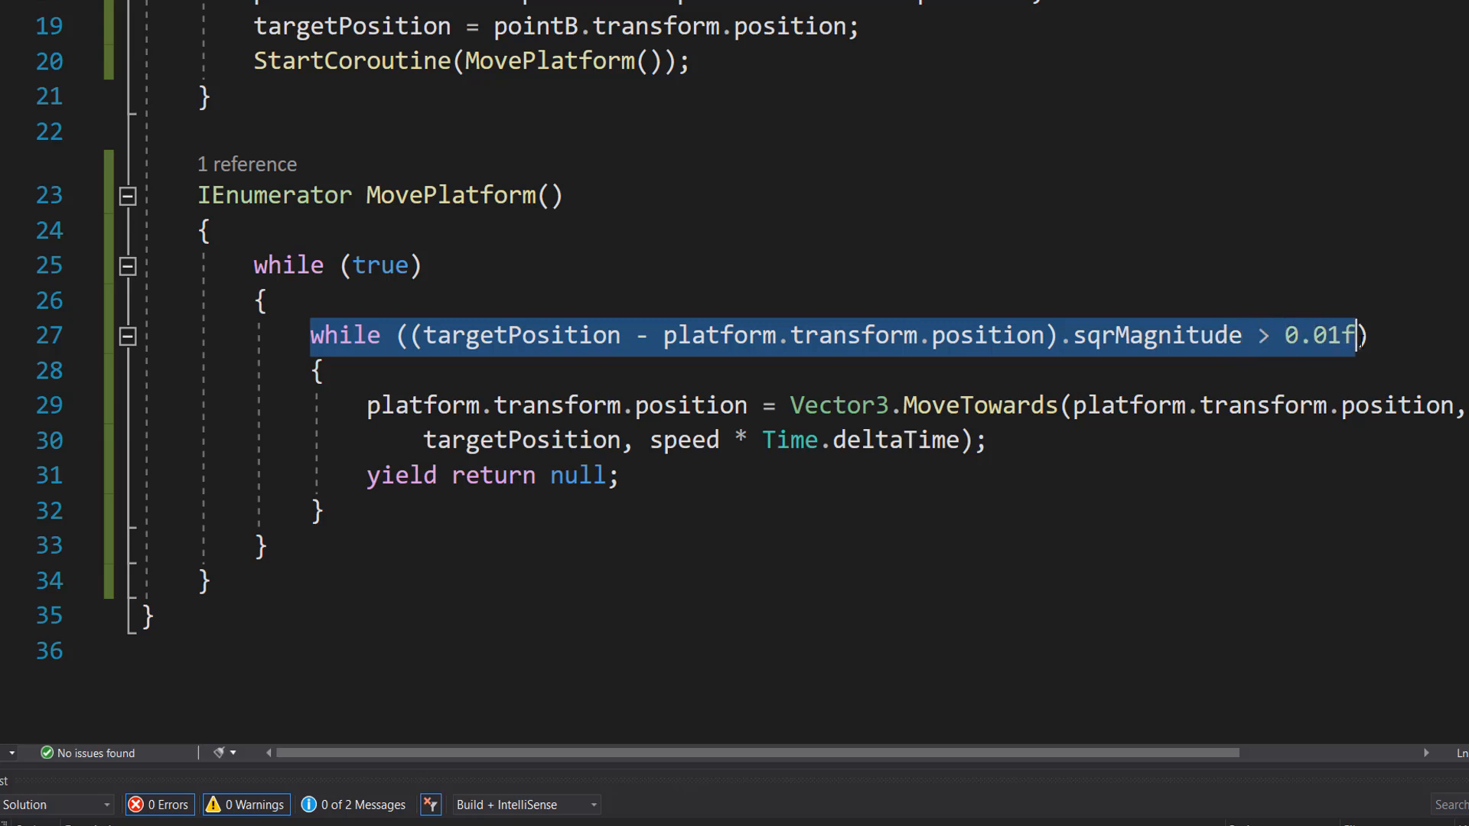
left_click_drag(367, 405, 746, 405)
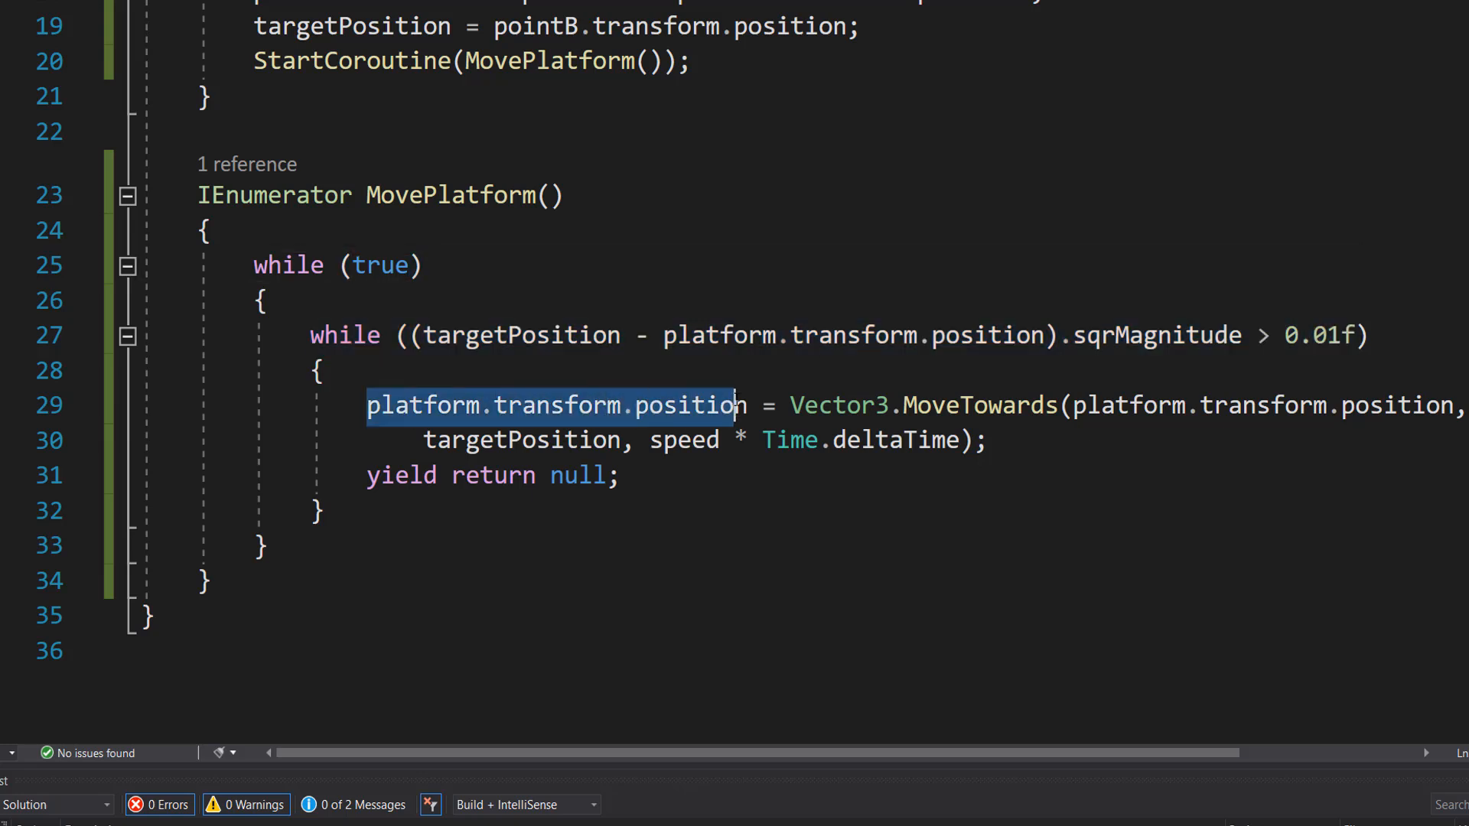
left_click(326, 371)
left_click(565, 196)
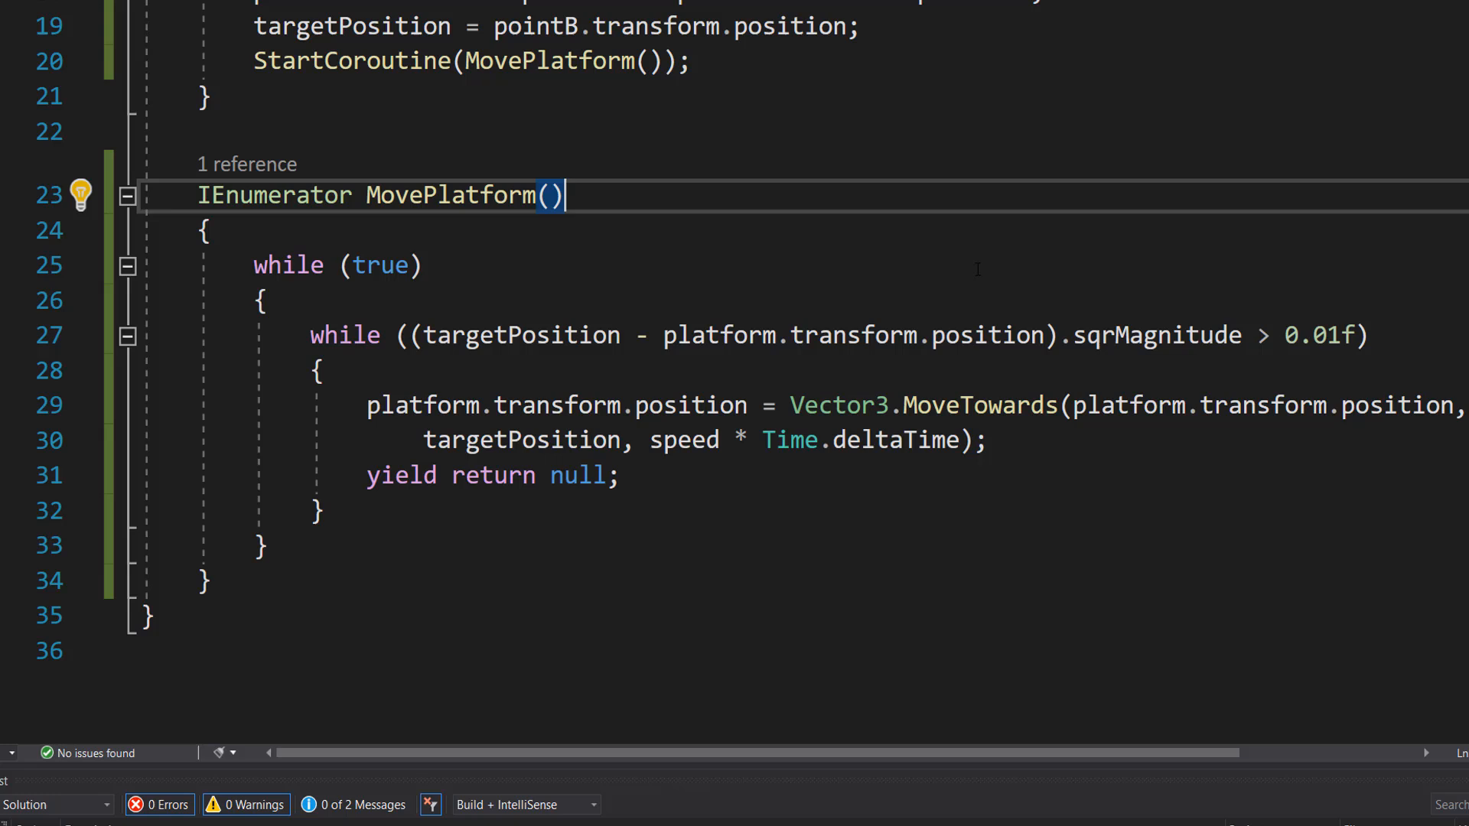
left_click_drag(367, 476, 619, 475)
left_click(551, 299)
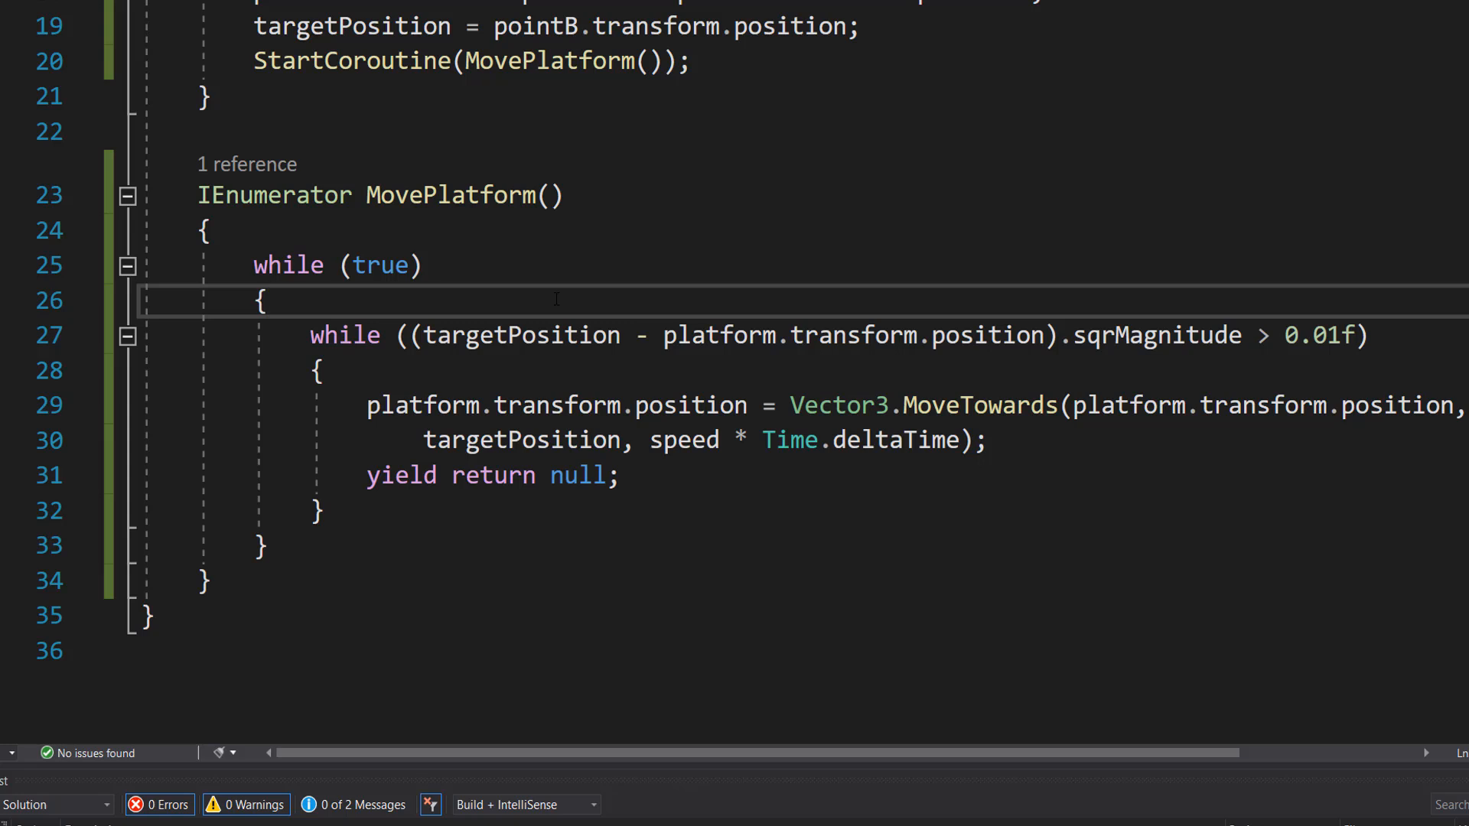
left_click_drag(366, 405, 989, 441)
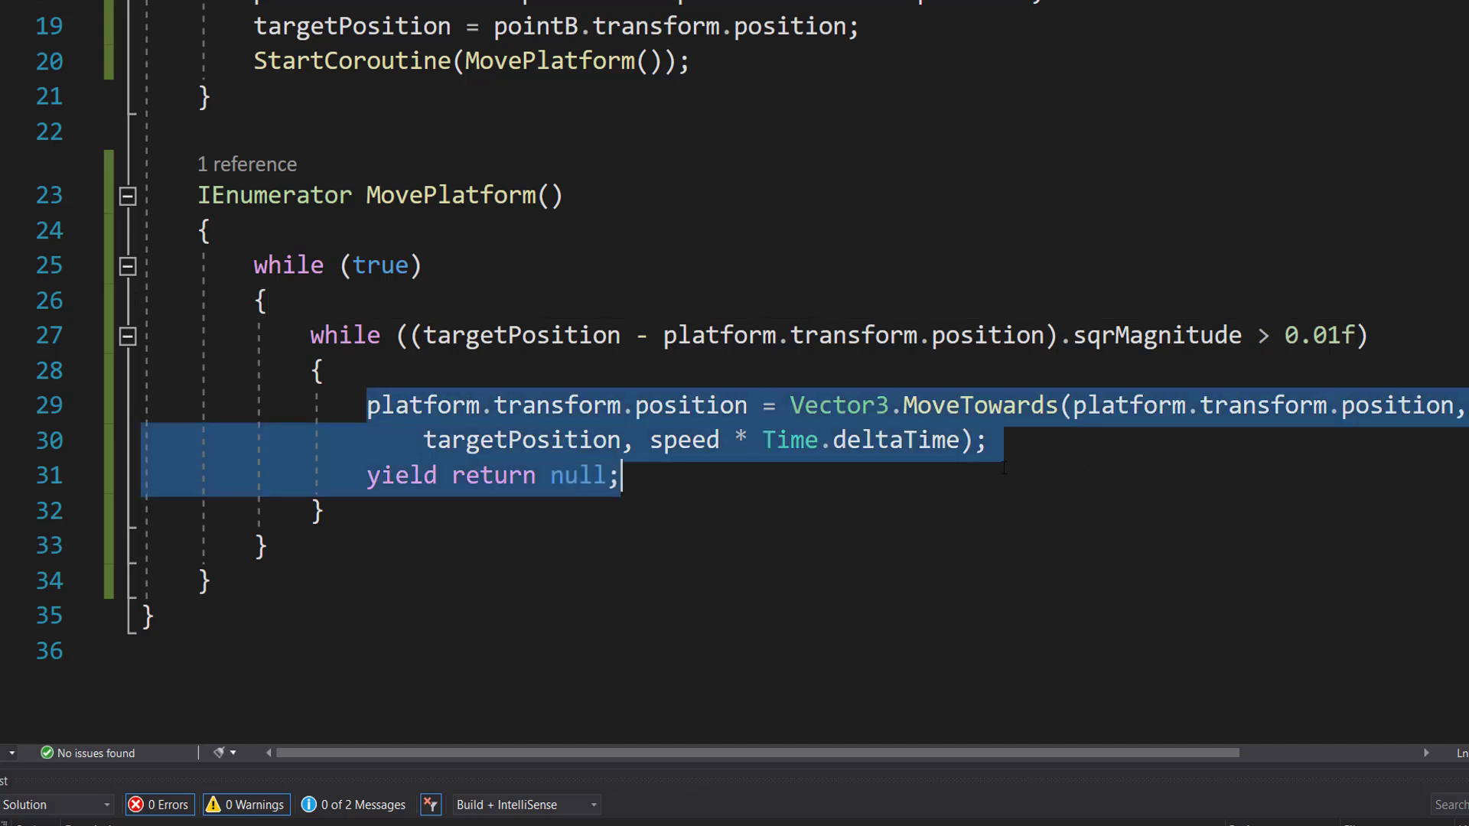
left_click(1082, 441)
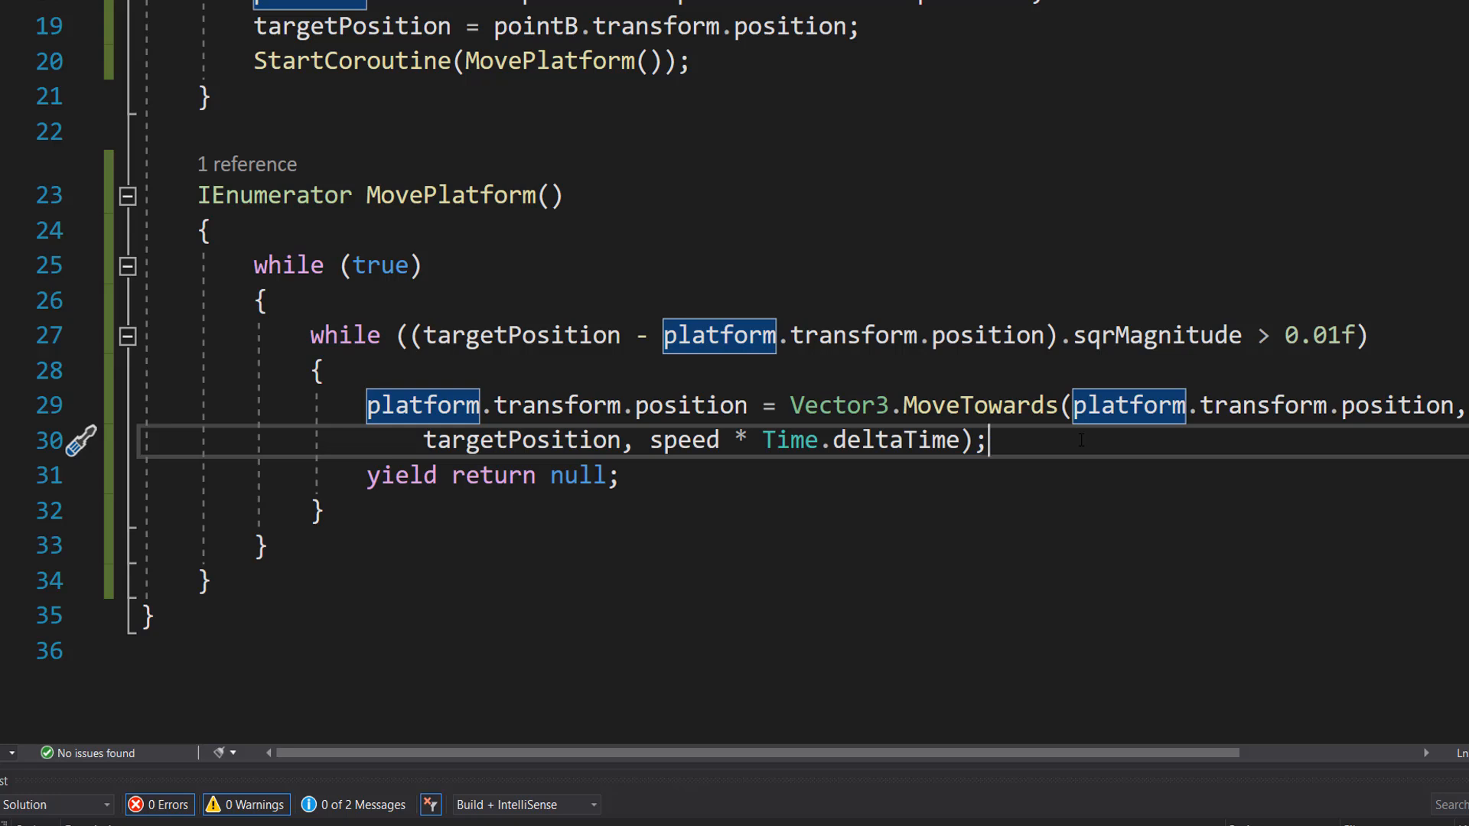
left_click_drag(368, 476, 683, 482)
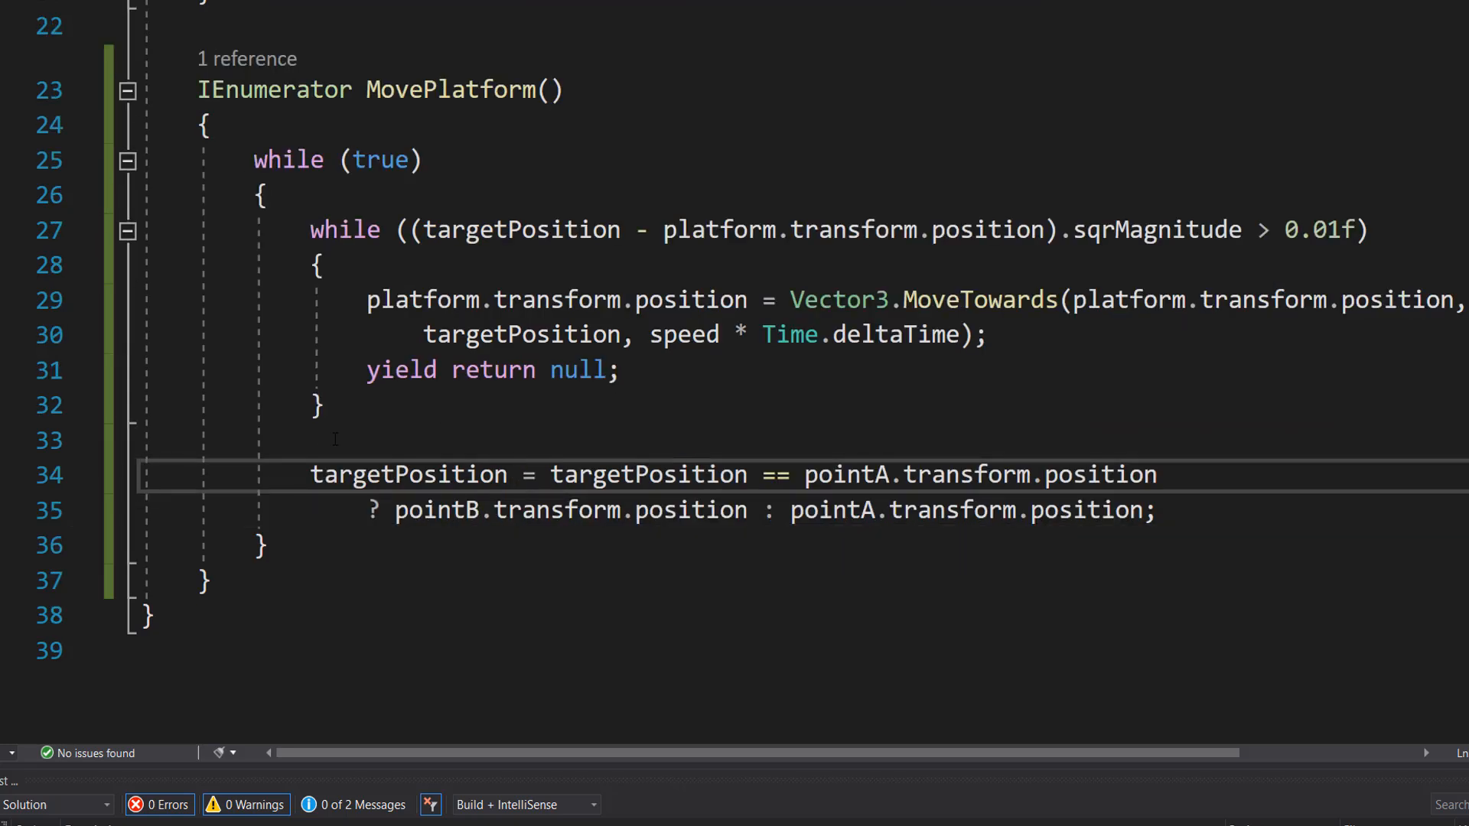
After the ternary targetPosition swap, add yield return new WaitForSeconds(delay) inside the outer loop.
left_click_drag(310, 474, 1159, 474)
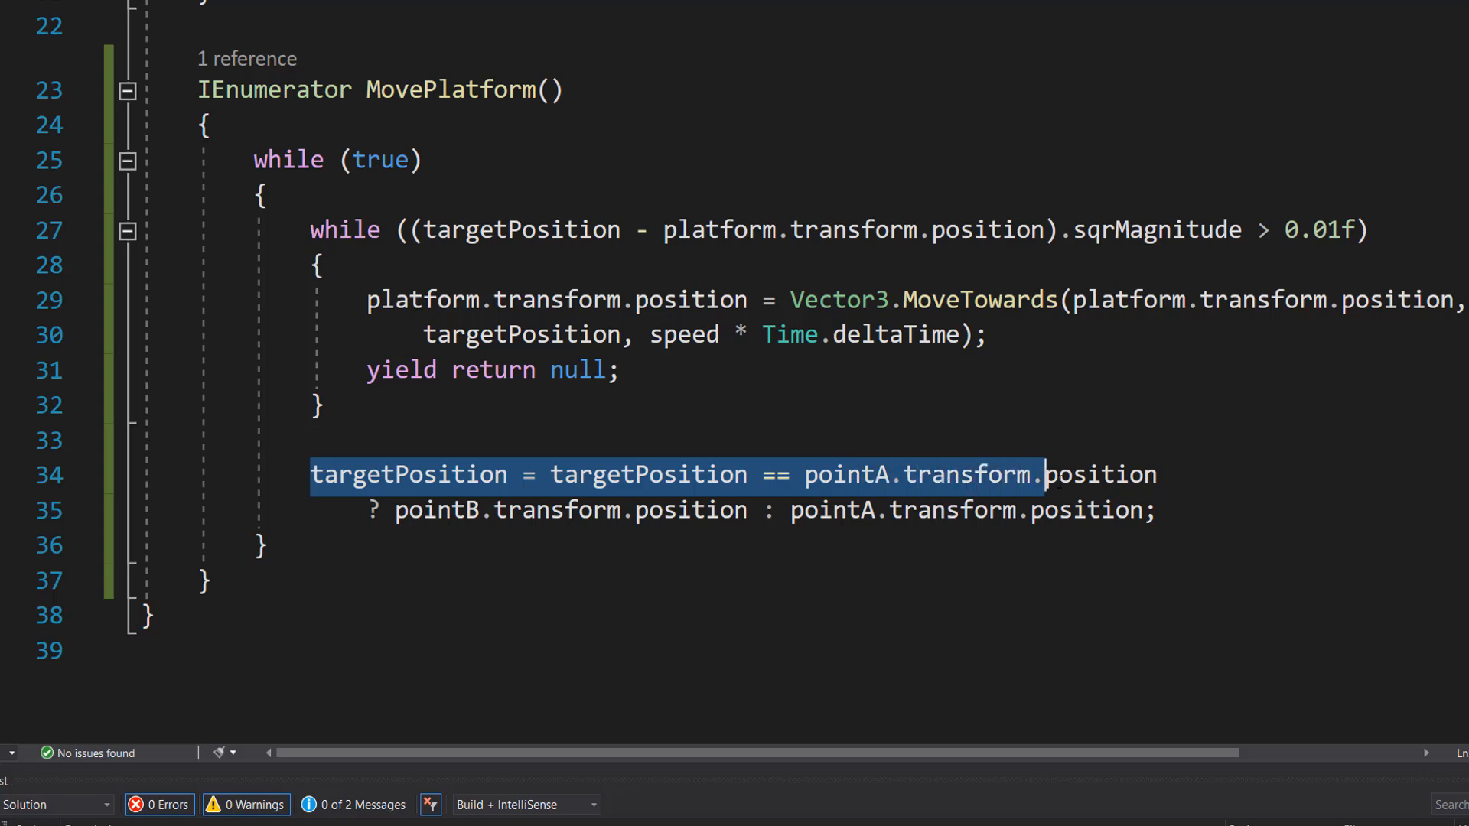
left_click(1160, 475)
left_click(384, 509)
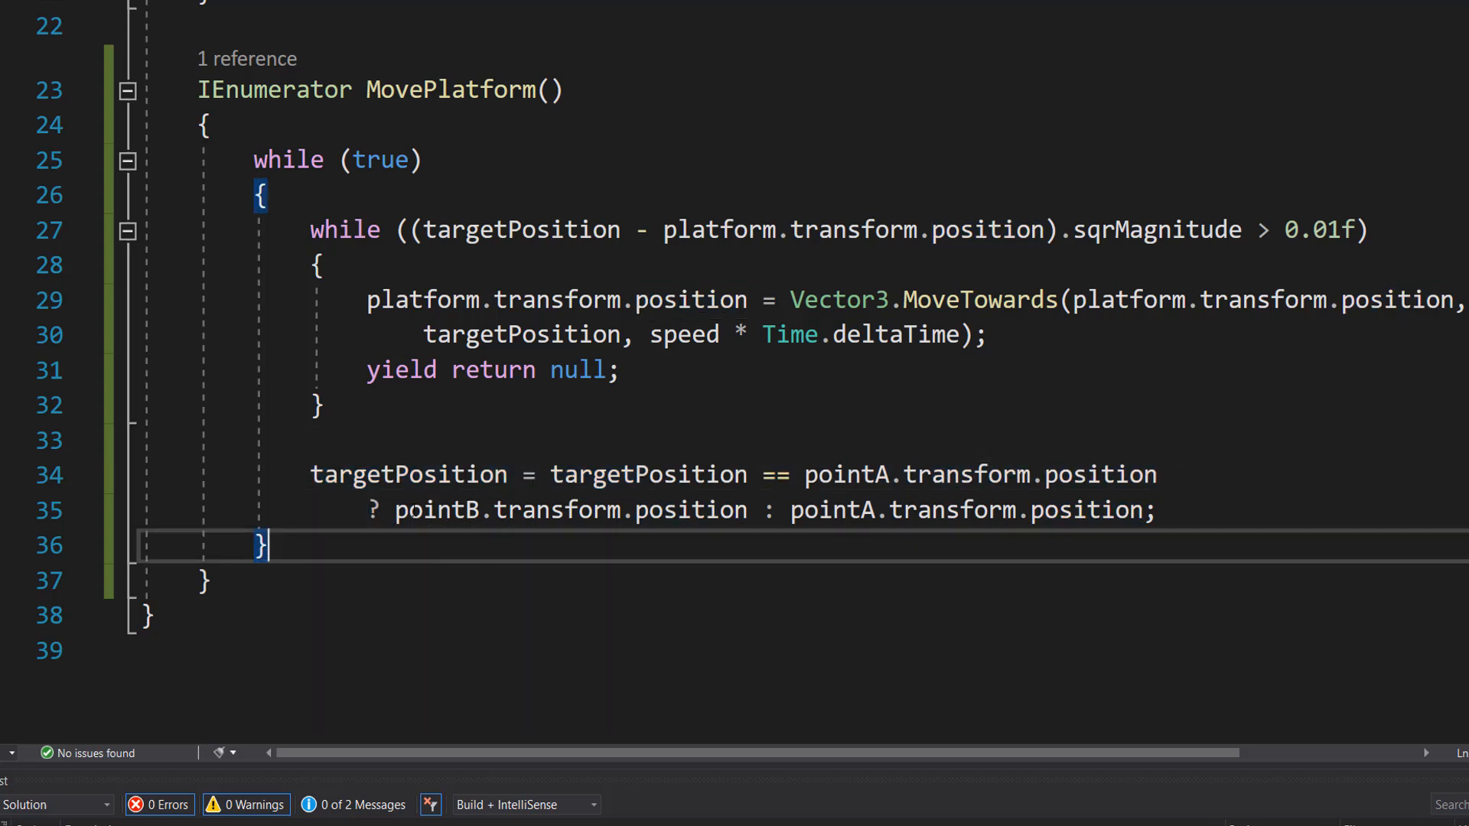
left_click(262, 545)
left_click_drag(396, 510, 1159, 509)
left_click(263, 544)
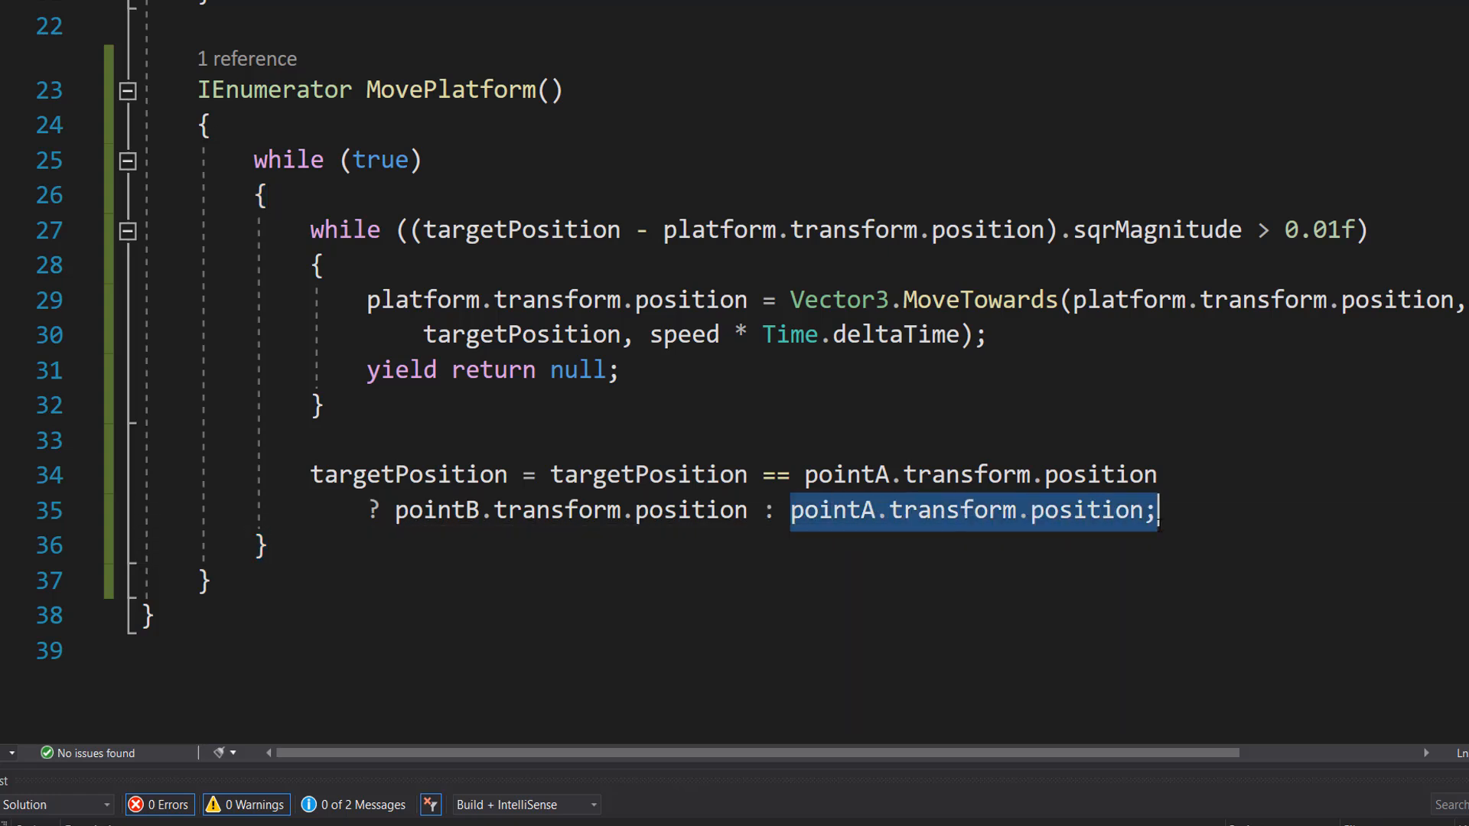
left_click(209, 580)
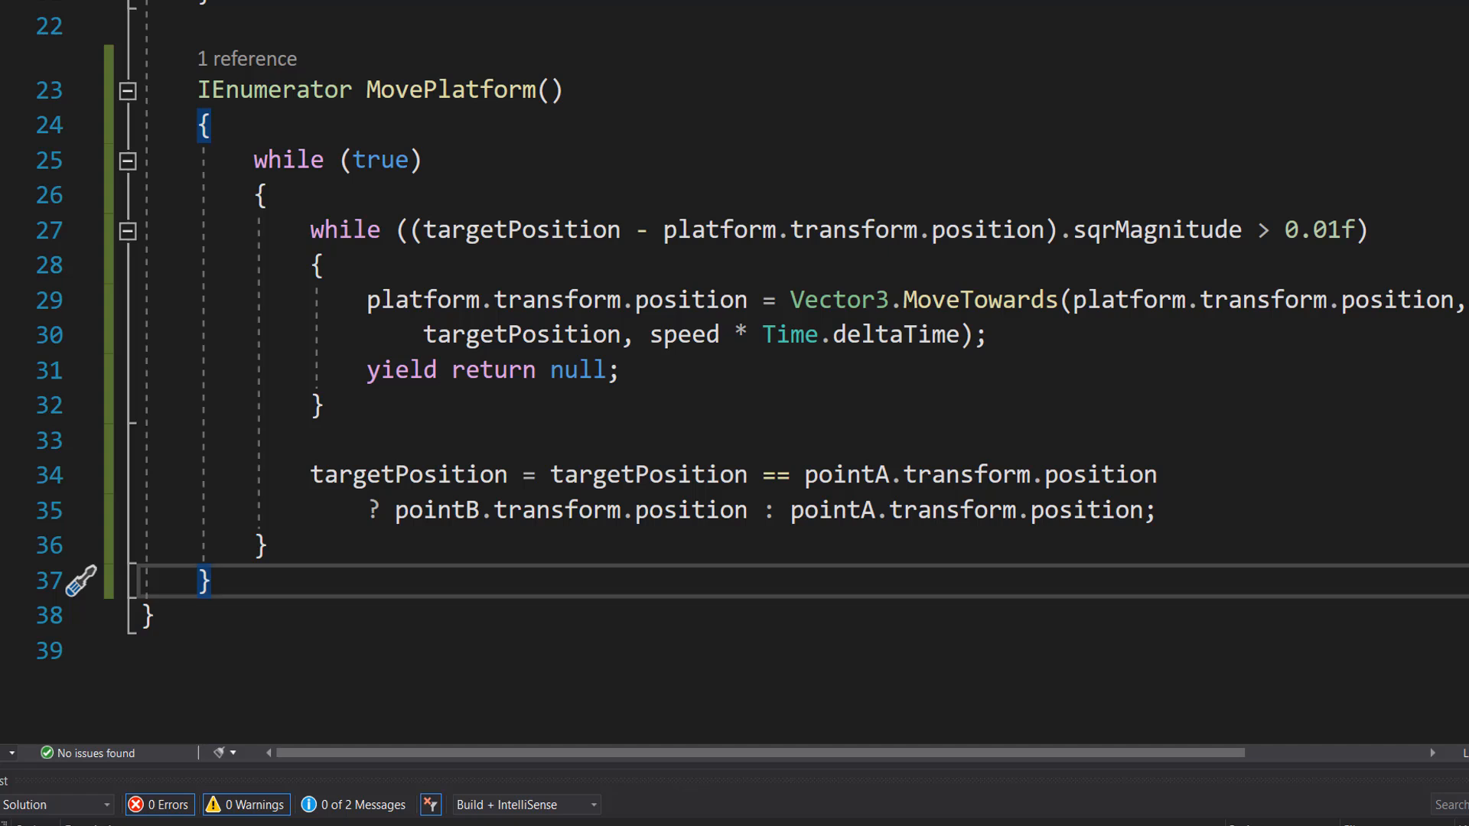
left_click_drag(803, 475, 1294, 504)
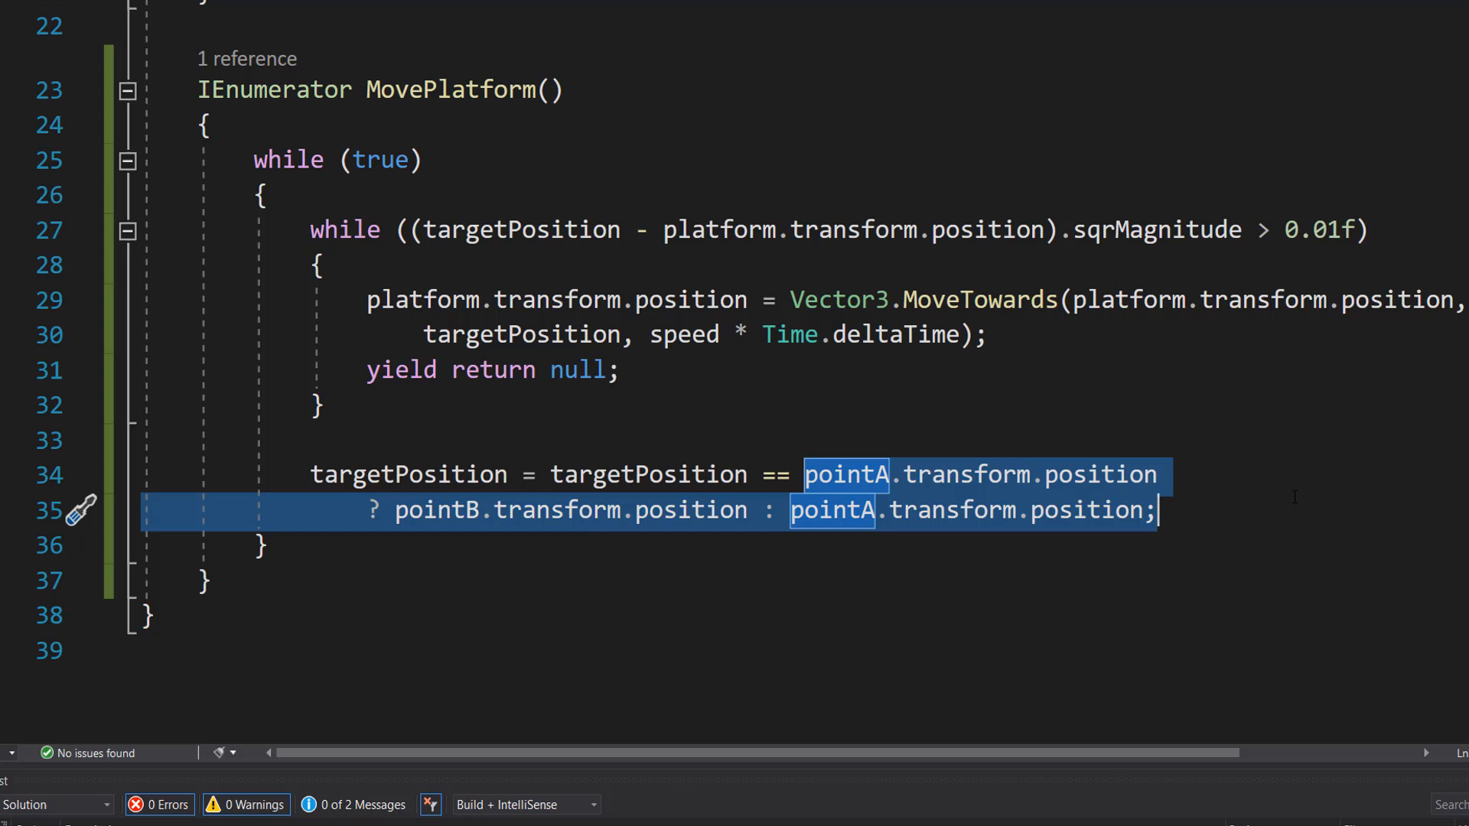
left_click(1294, 505)
type("yield return new WaitForSeconds(delay);")
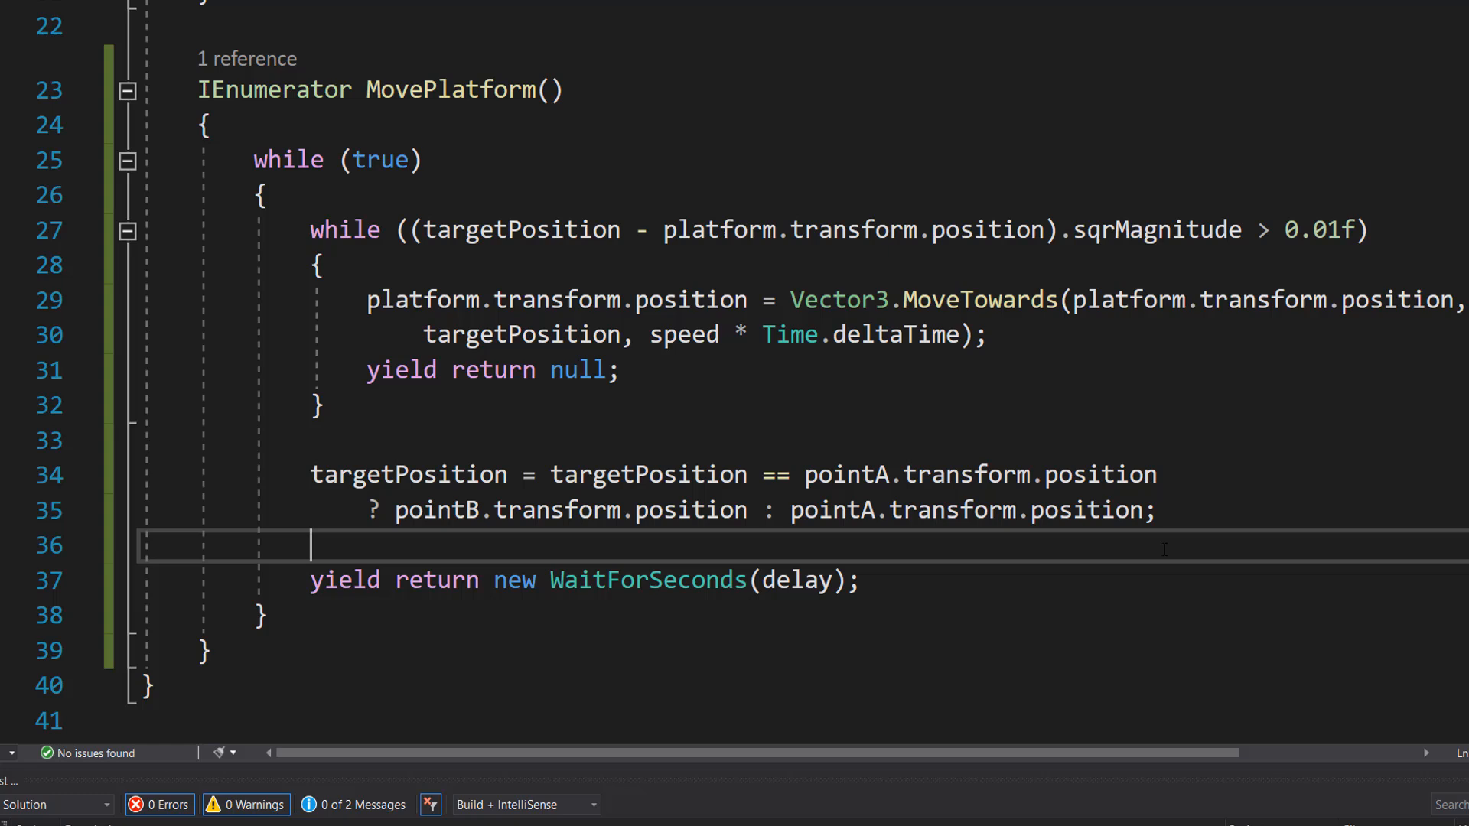
left_click_drag(311, 579, 829, 580)
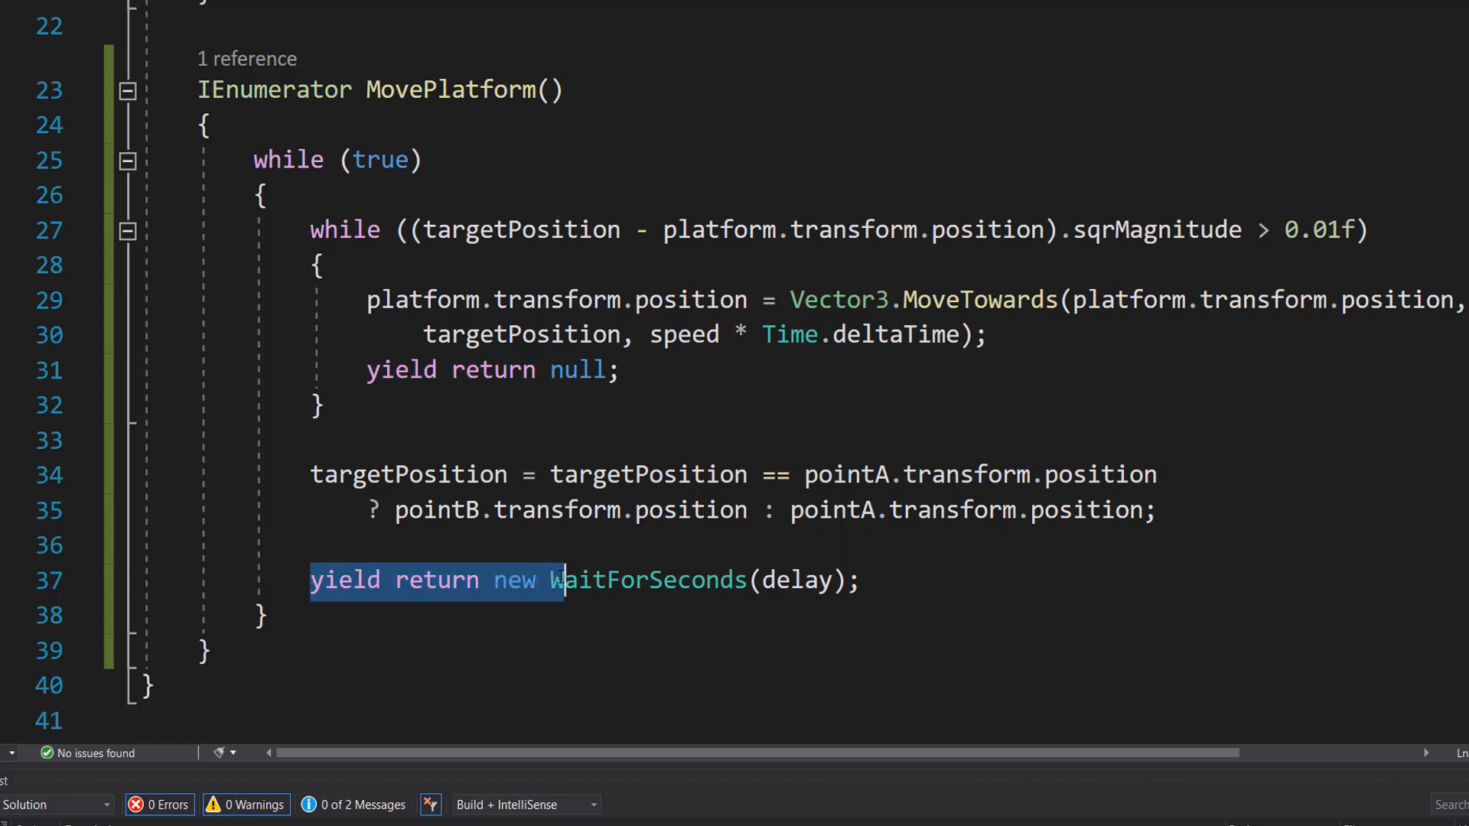
left_click(896, 614)
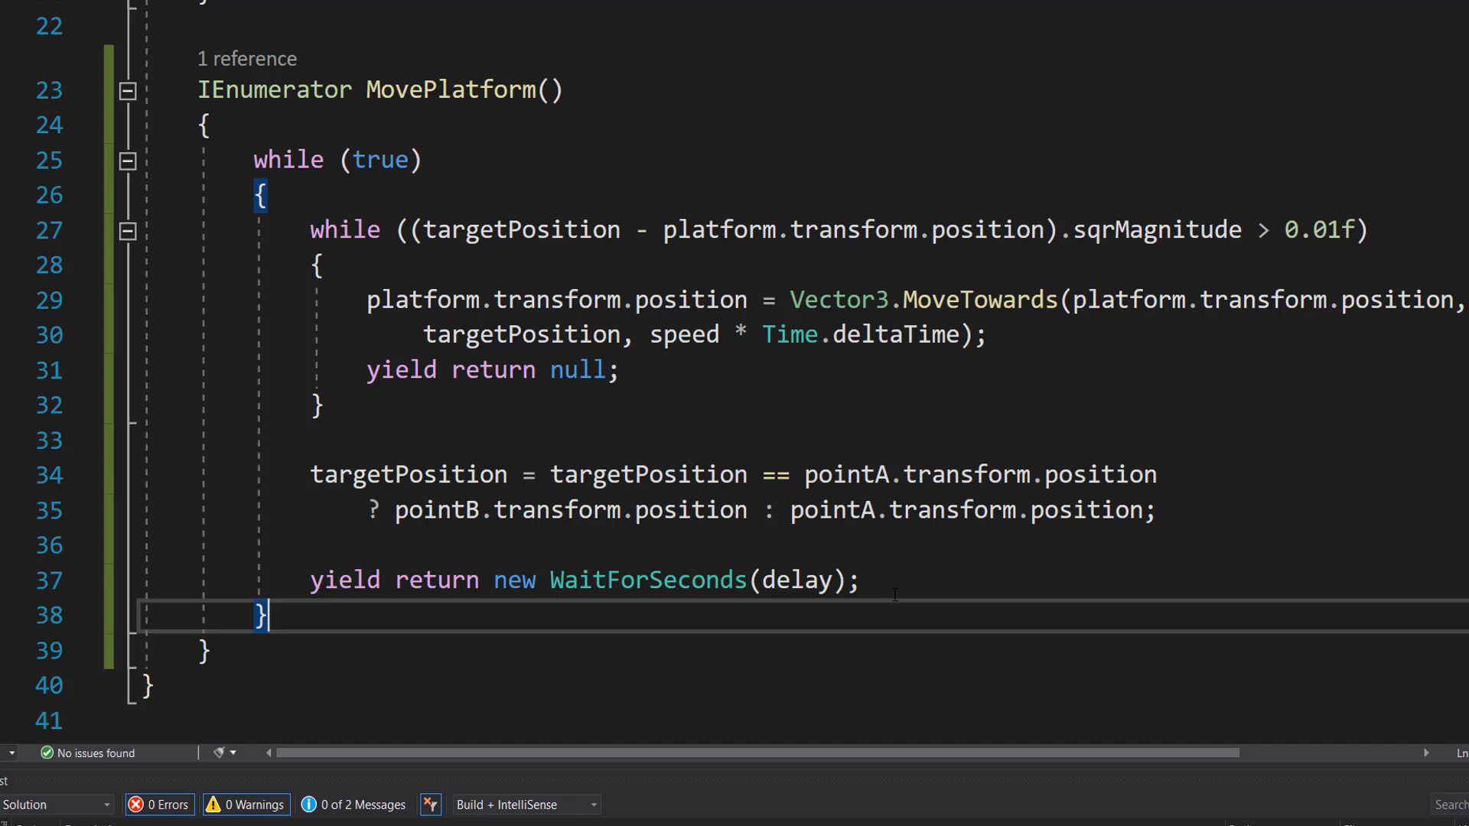
scroll(895, 595, "up", 1)
scroll(895, 595, "up", 6)
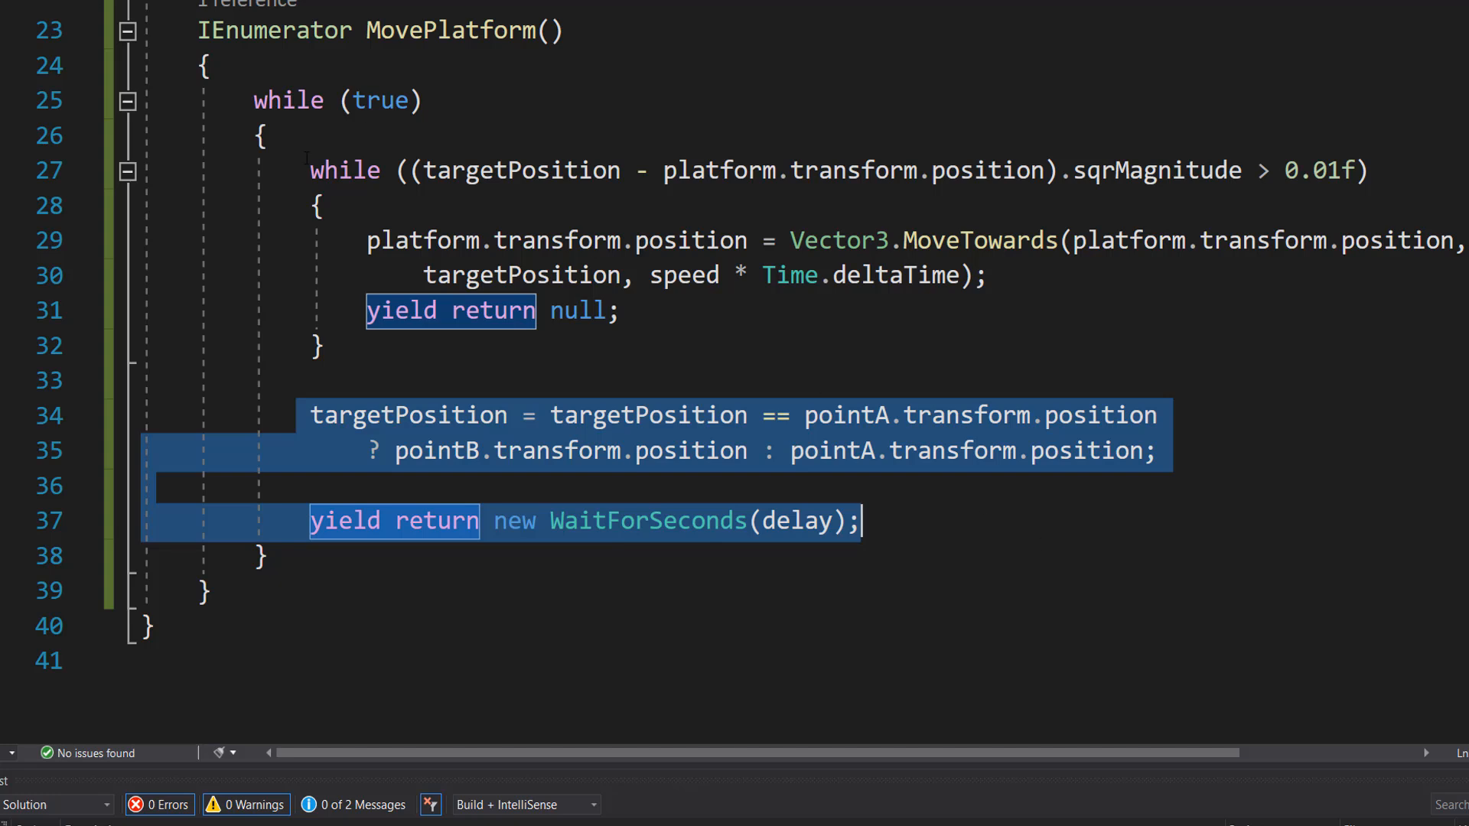
left_click_drag(310, 170, 324, 346)
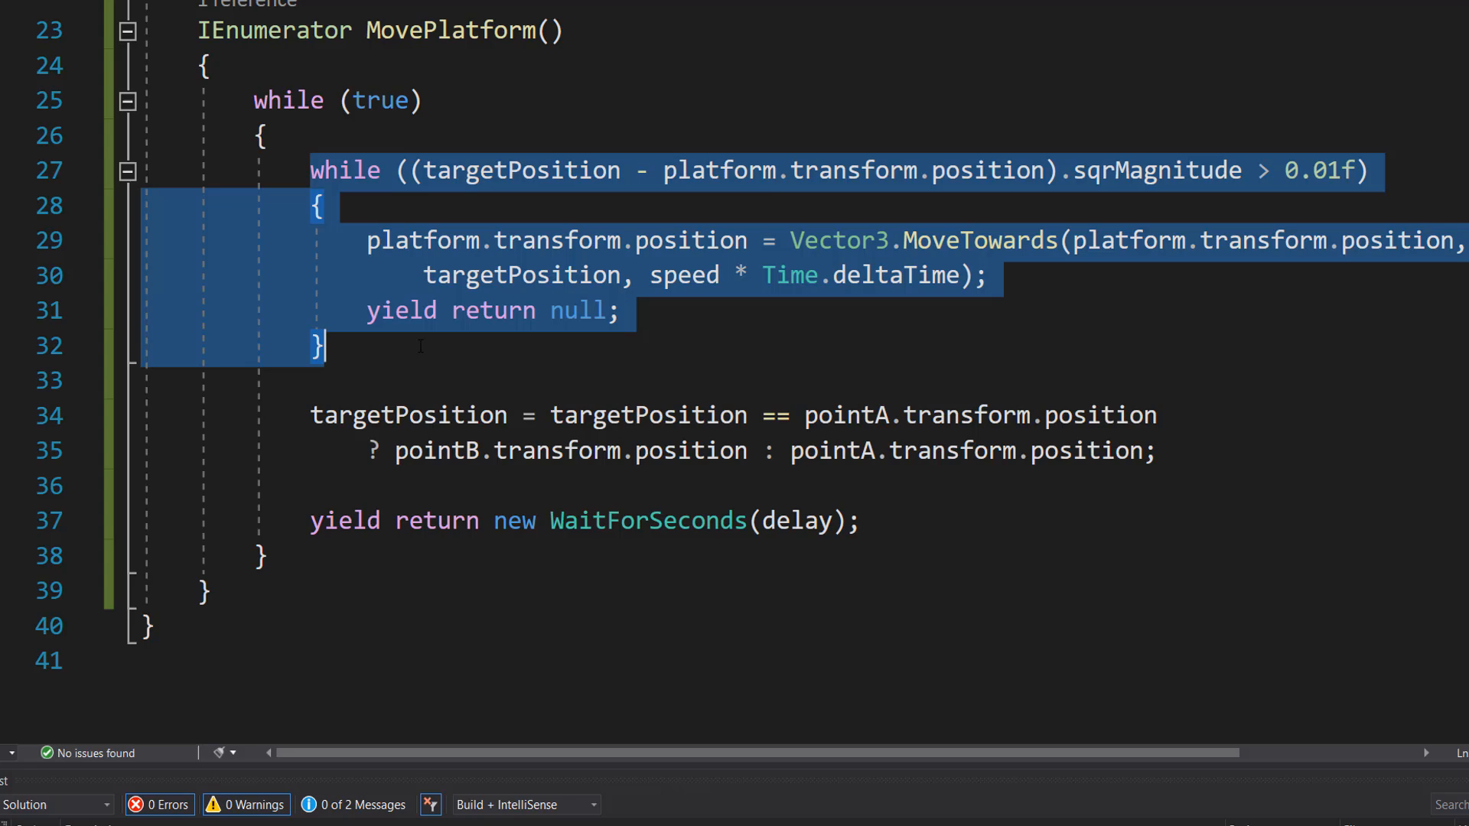
scroll(752, 344, "up", 6)
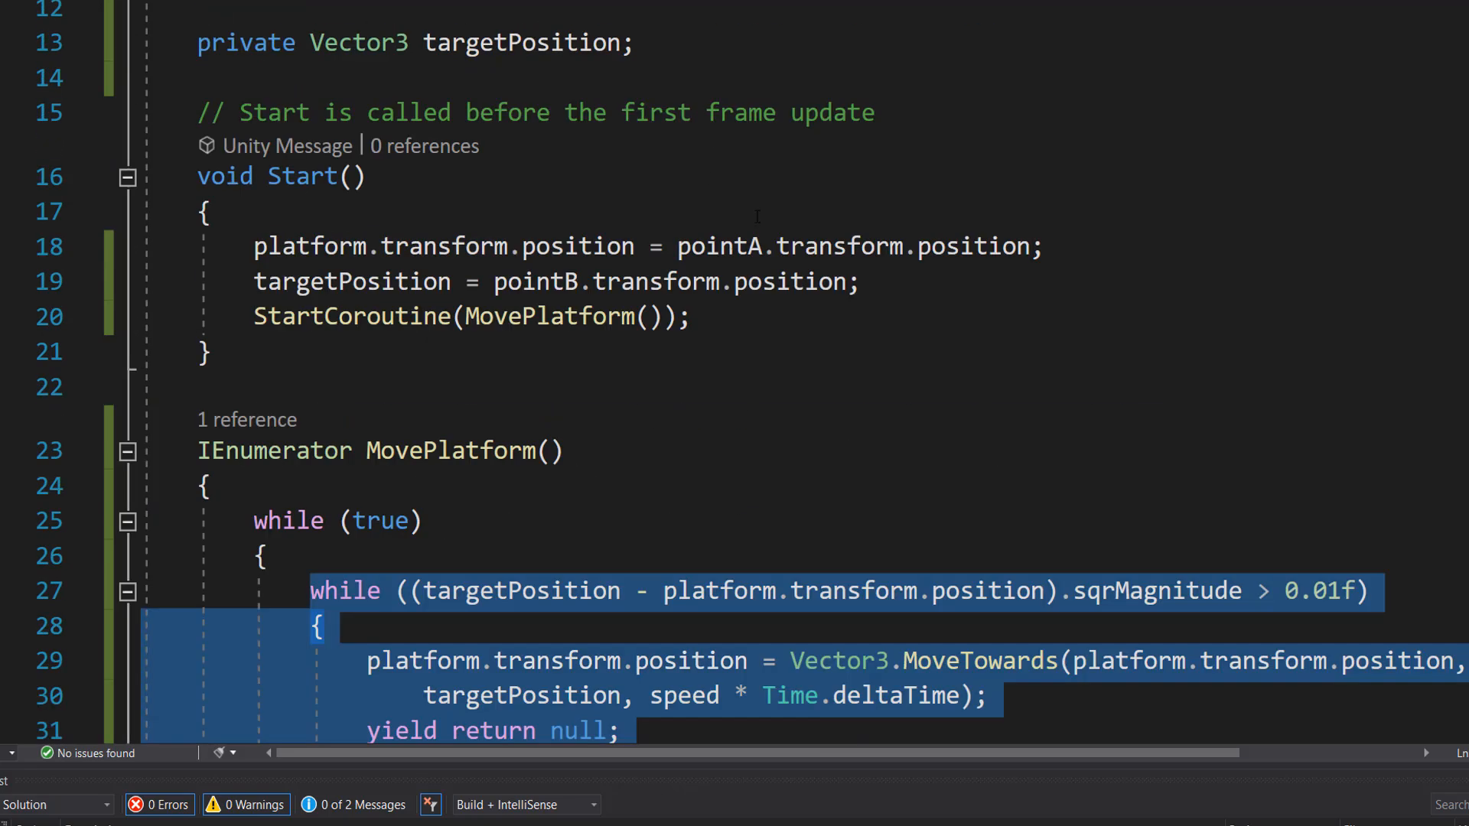
scroll(752, 345, "up", 4)
left_click(751, 217)
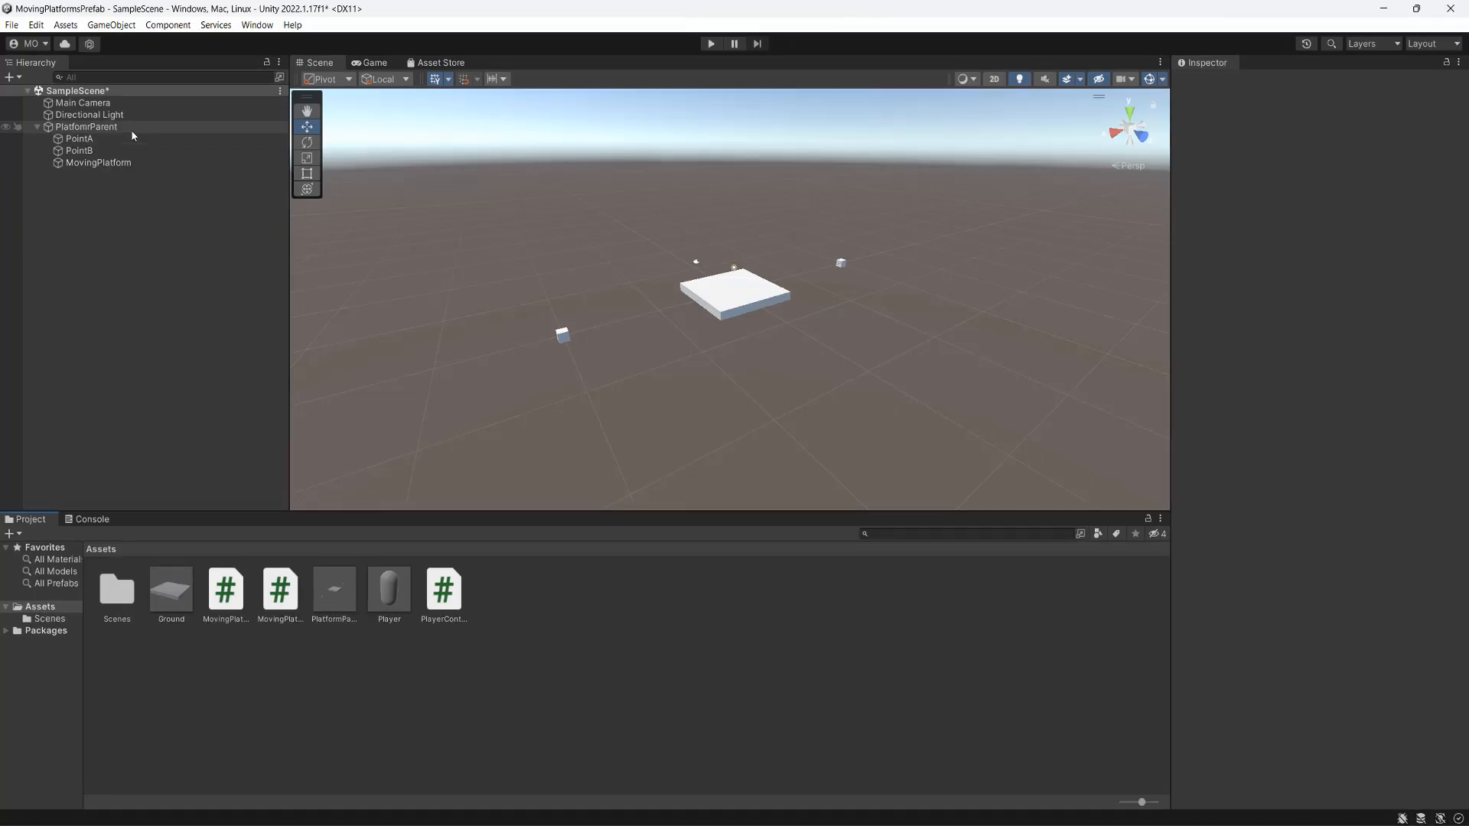
Add the MovingPlatform script to PlatformParent and assign PointA, PointB and the MovingPlatform cube to its fields.
left_click(82, 126)
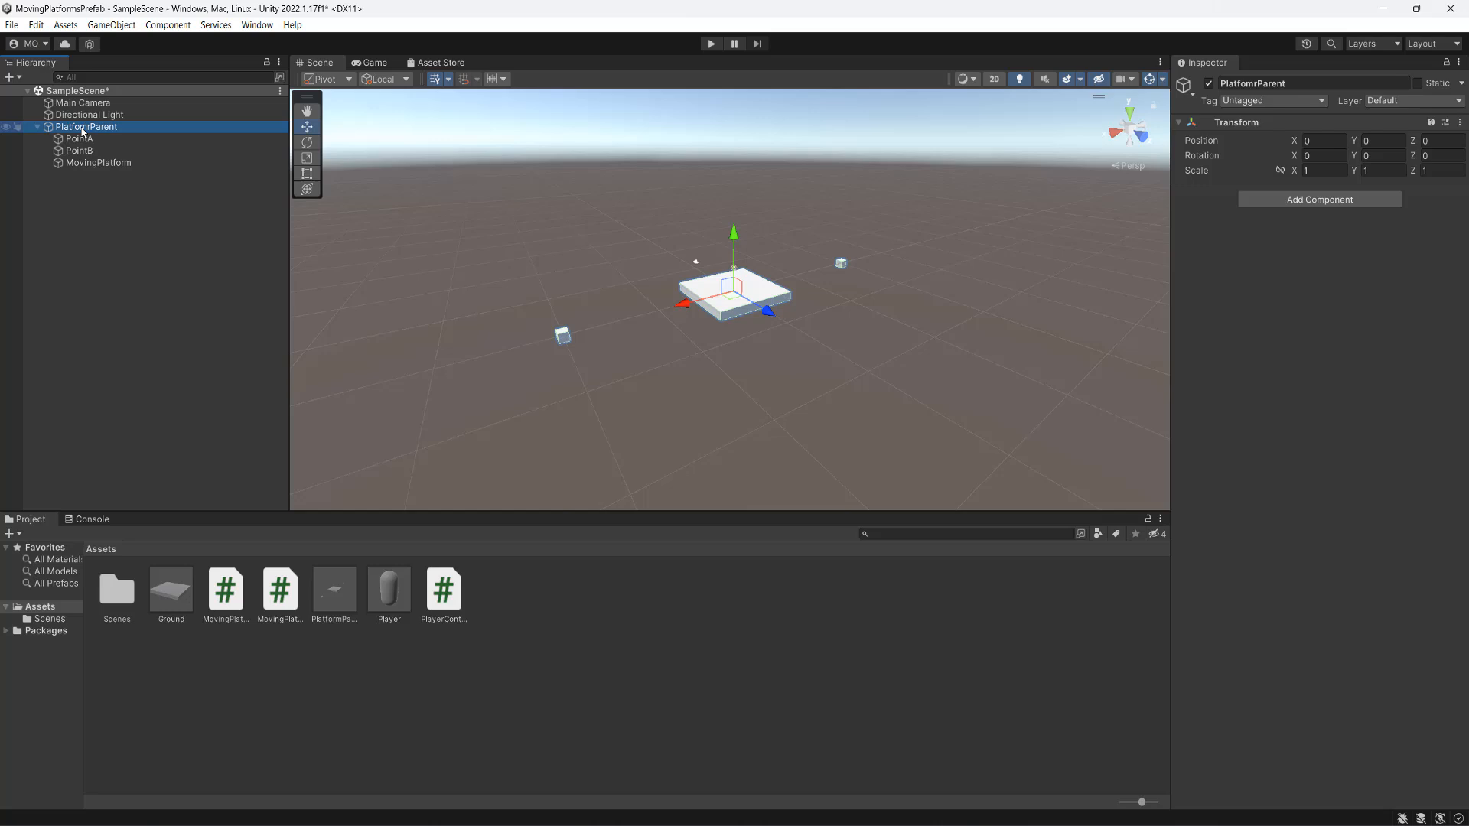
left_click_drag(1217, 311, 1219, 315)
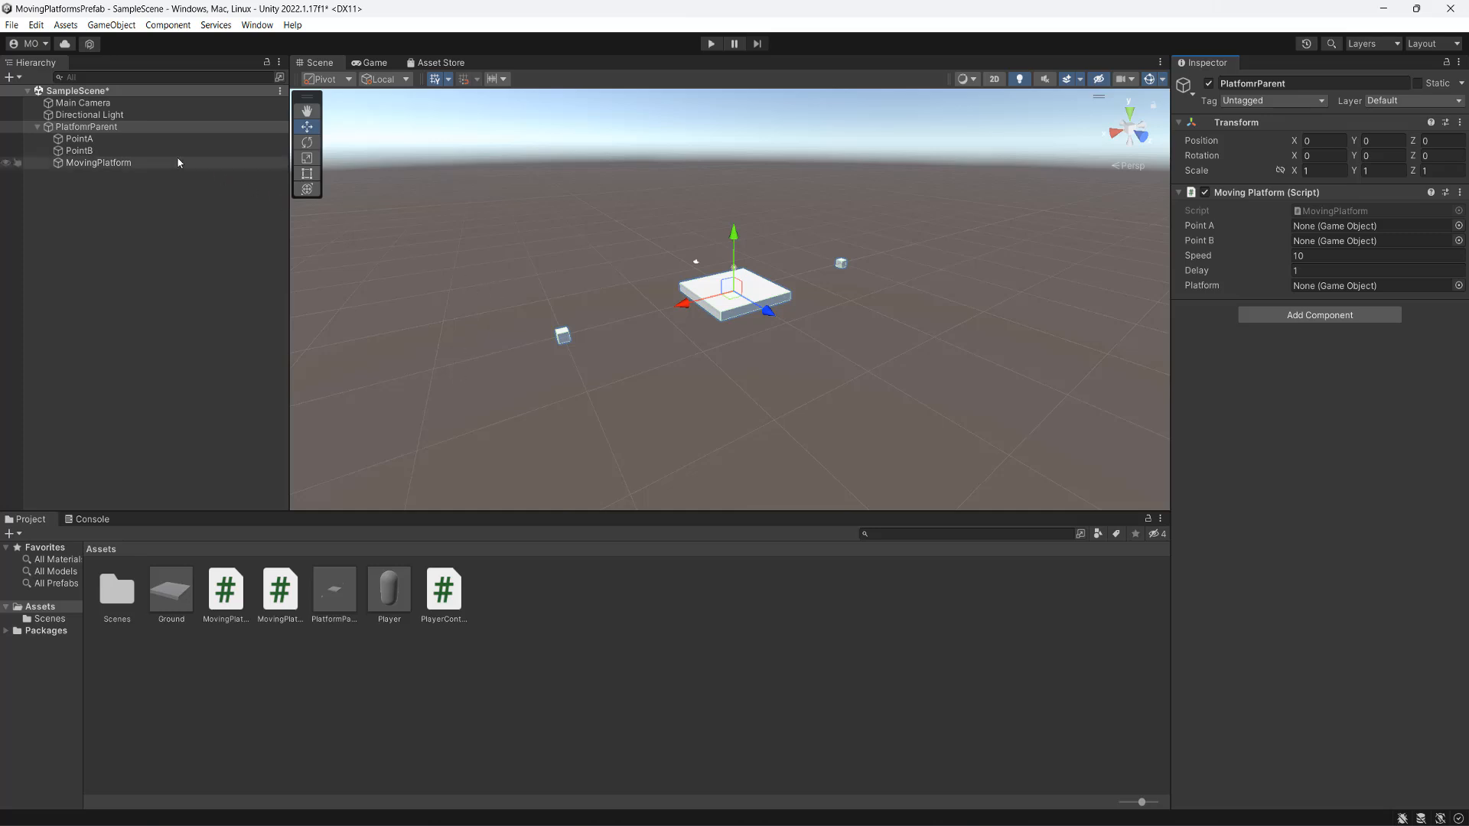
left_click_drag(79, 138, 1332, 225)
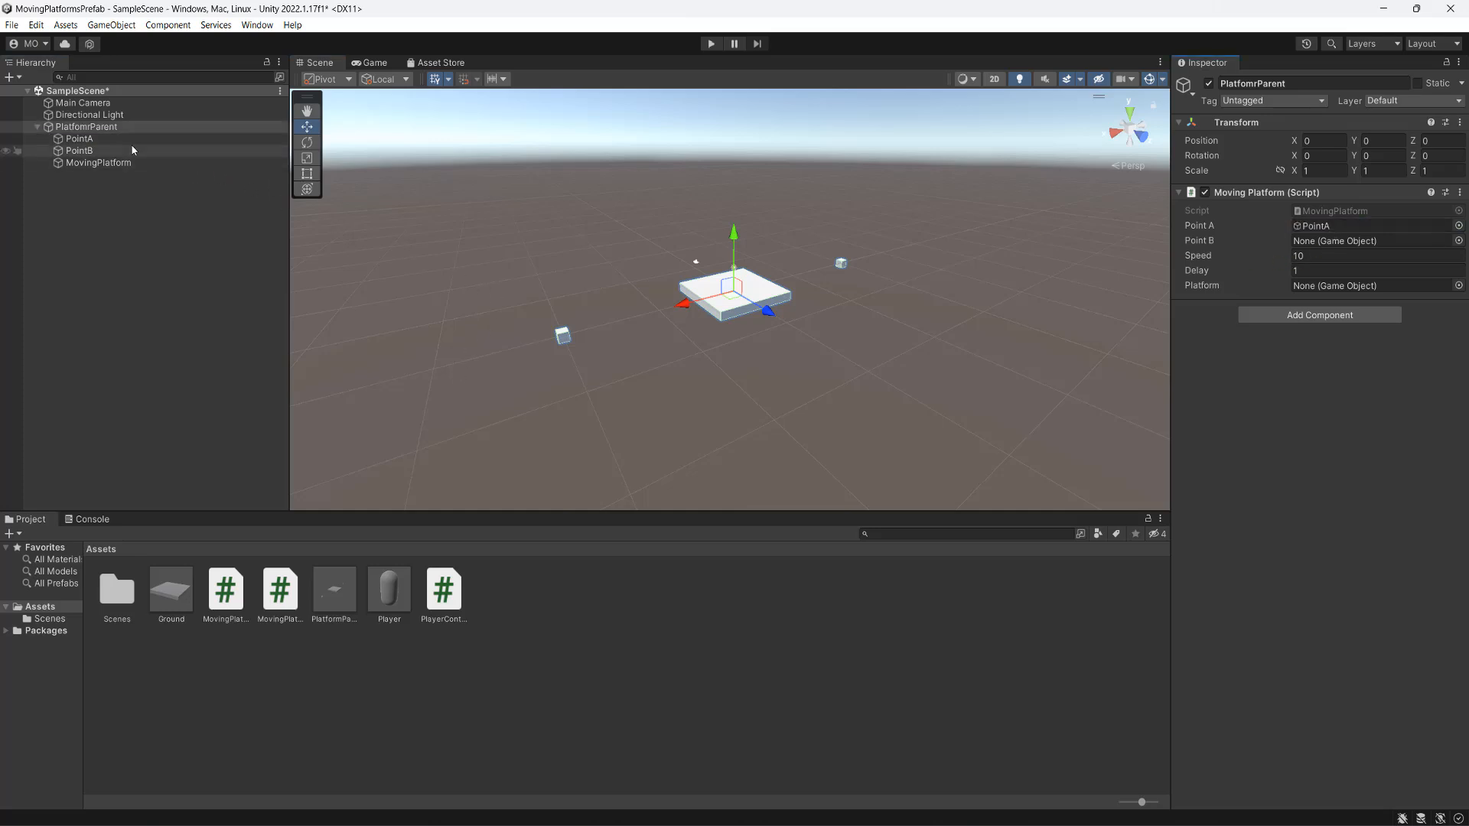
left_click_drag(79, 151, 1336, 241)
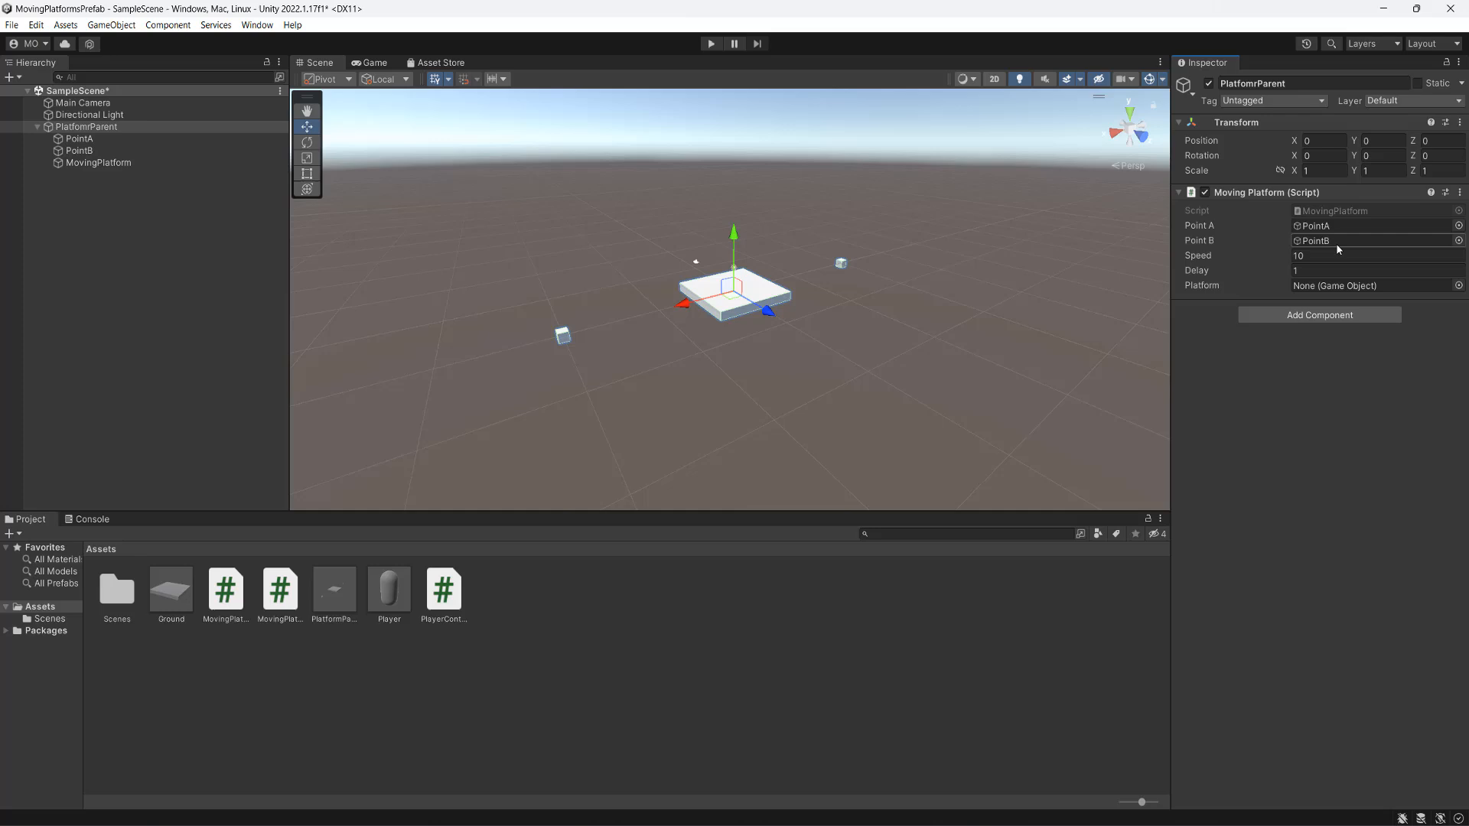
left_click(1310, 269)
mouse_move(98, 162)
left_mouse_down()
mouse_move(1335, 300)
mouse_move(1339, 285)
left_mouse_up()
Enter Play mode and watch the platform travel between the two points in the Scene view.
left_click(711, 43)
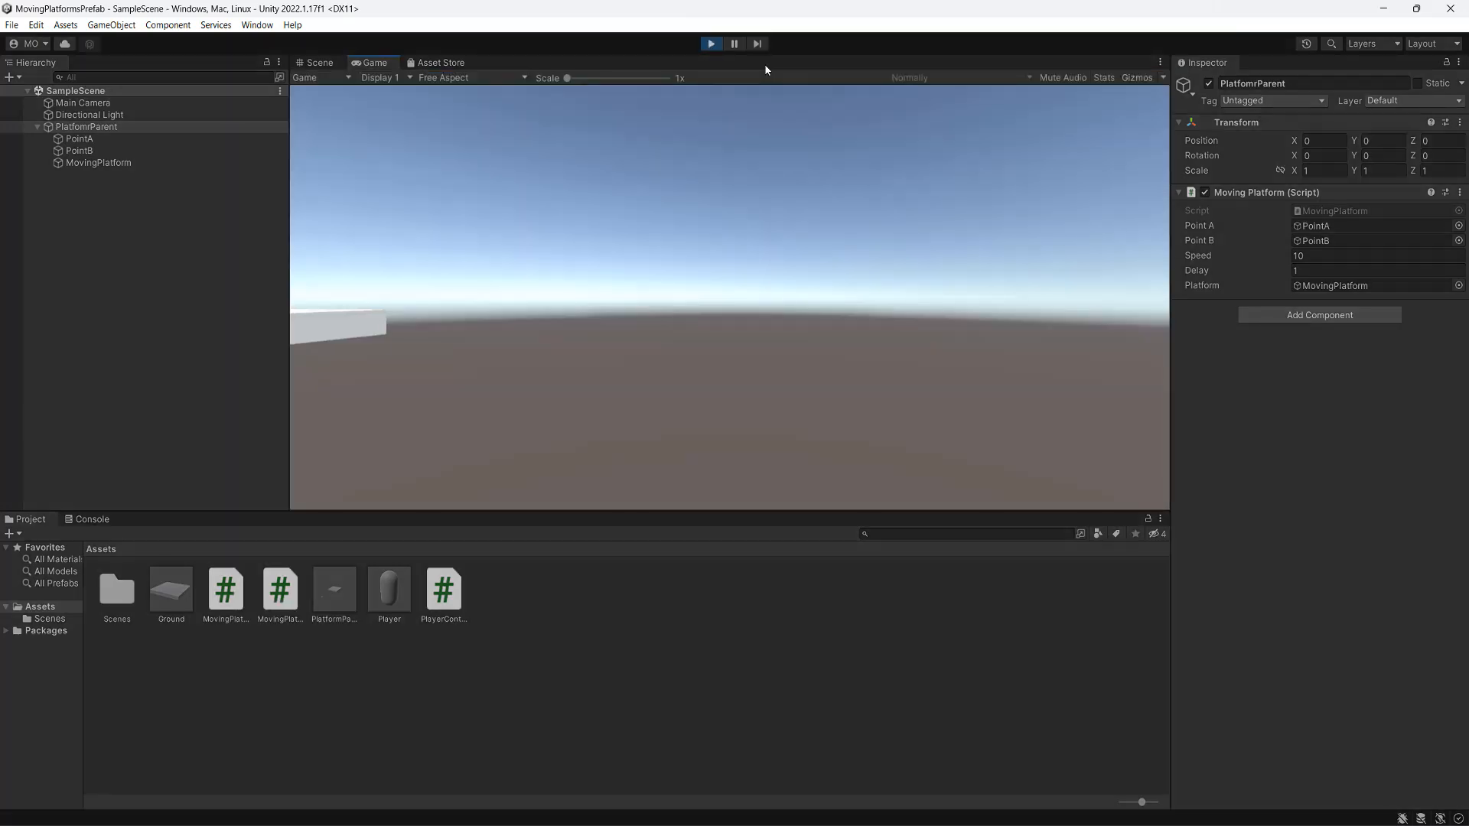
left_click(320, 62)
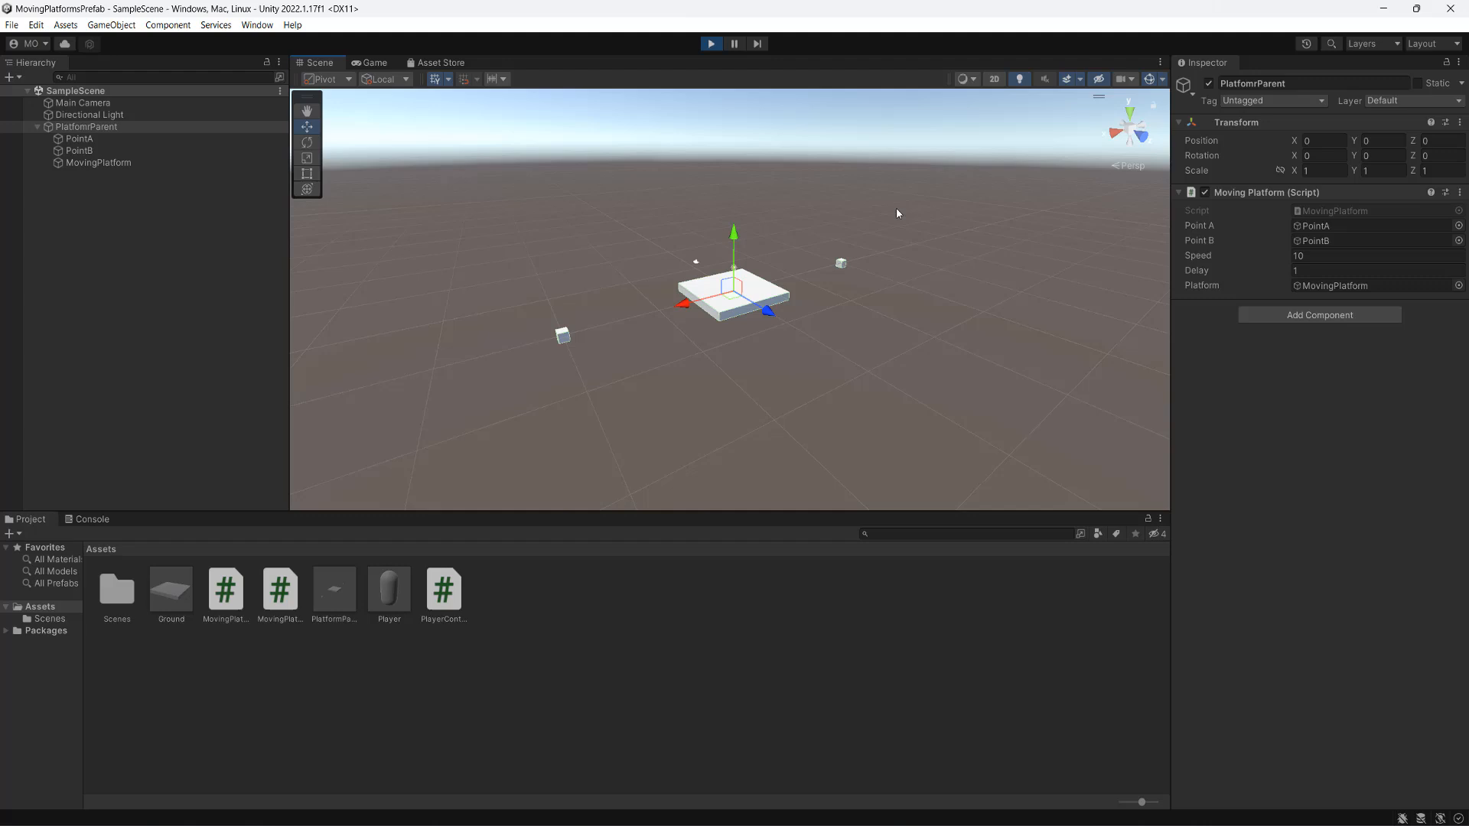